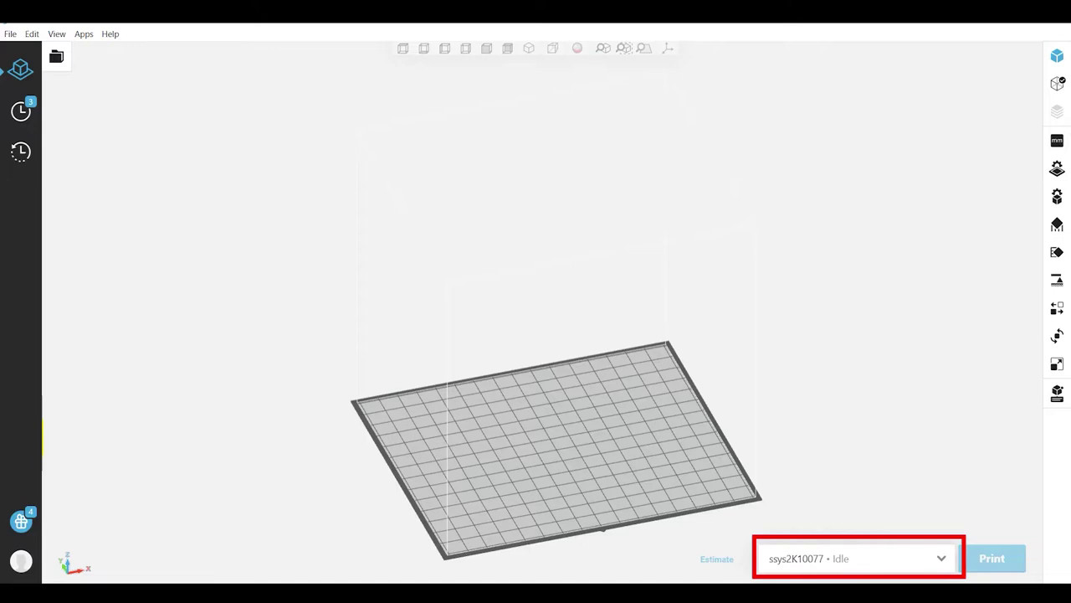
- Review the printer list and keep the idle Fortus 450mc as the target printer
left_click(944, 563)
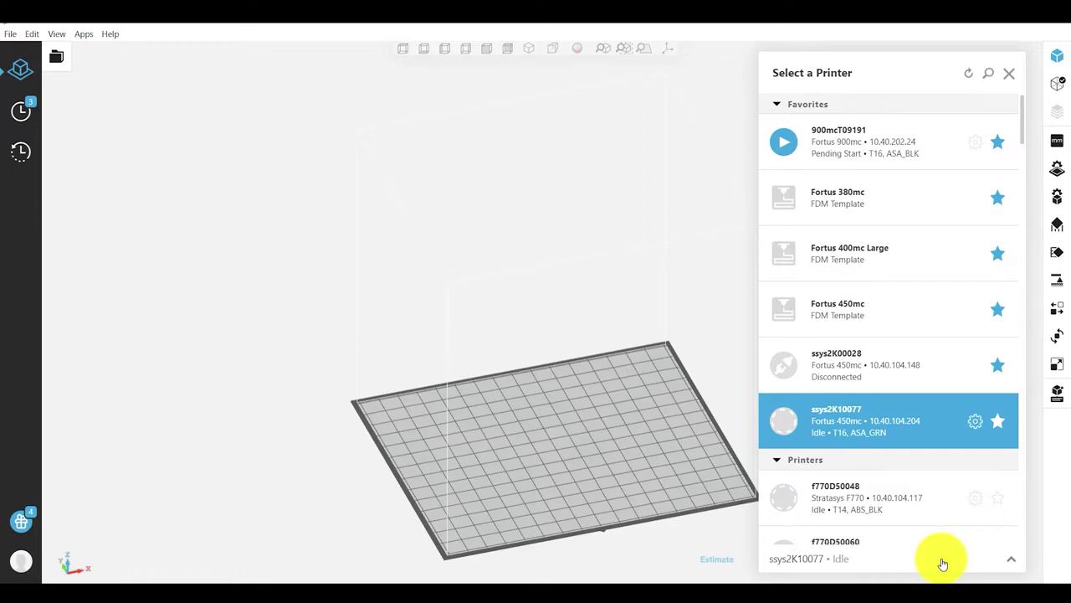
left_click(940, 559)
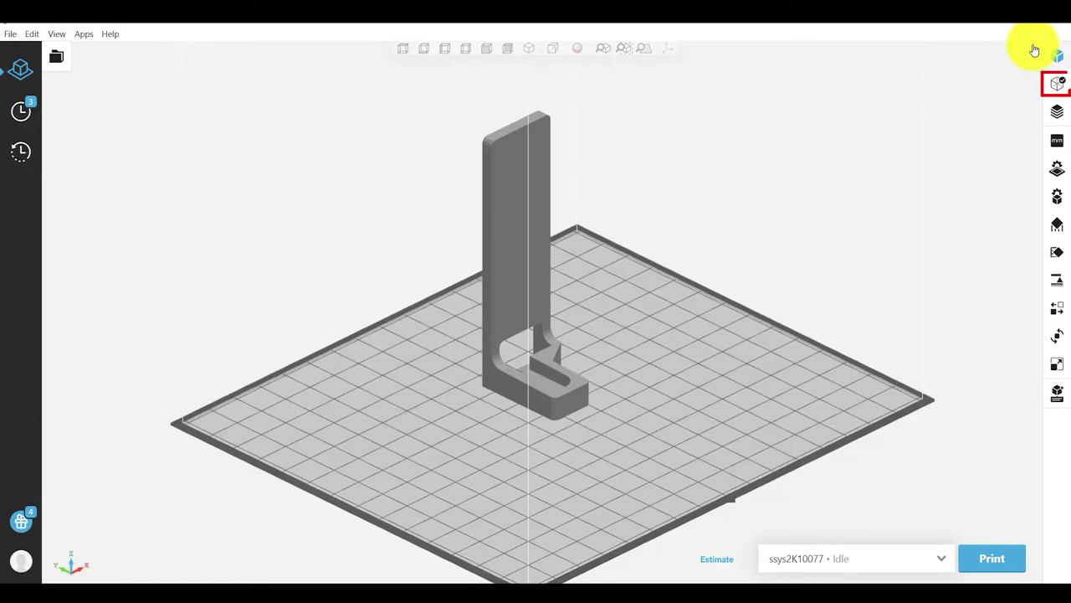
- Run the mesh error check, then slice the bracket and play its 834-layer build preview
left_click(1059, 86)
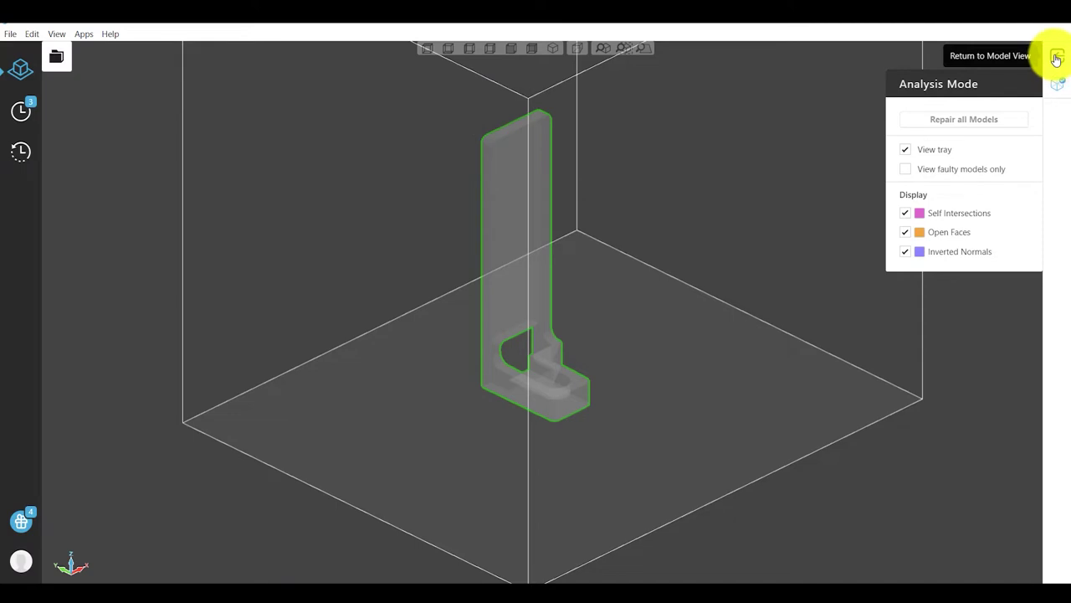
left_click(1056, 58)
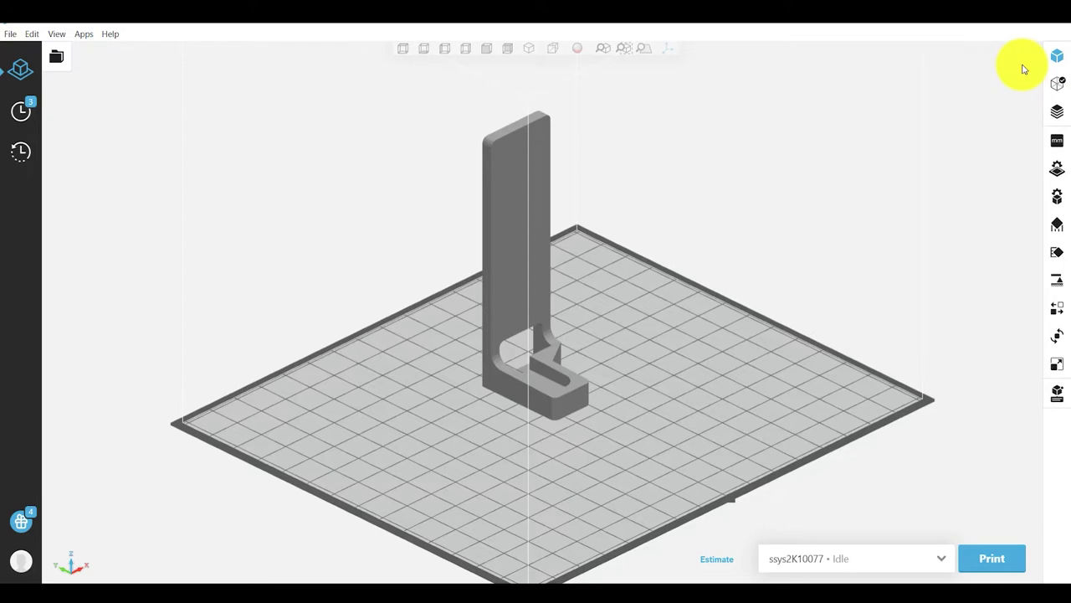
left_click(1057, 111)
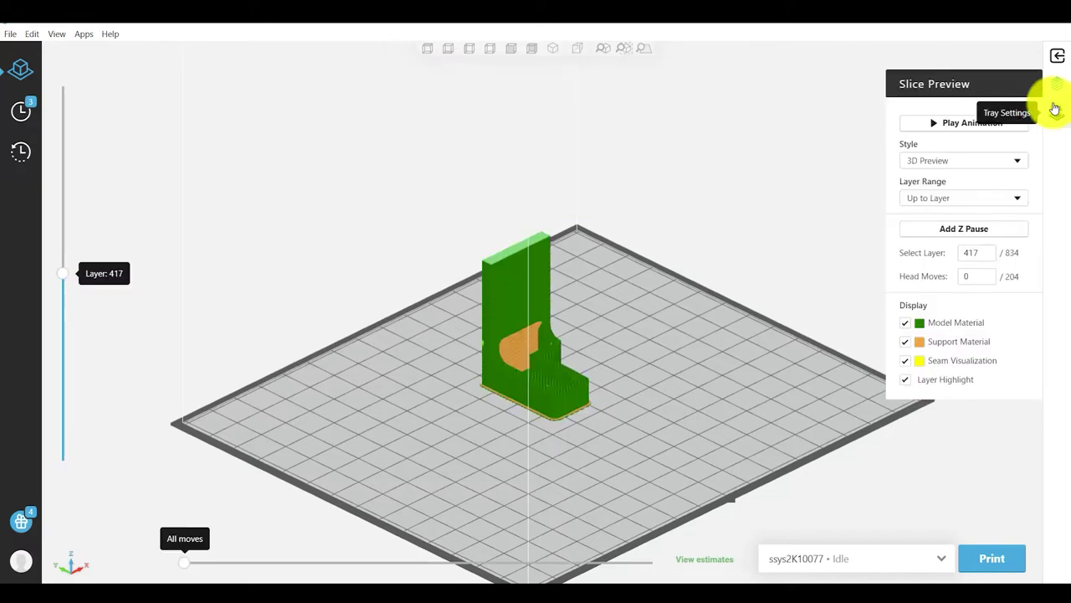
left_click(996, 122)
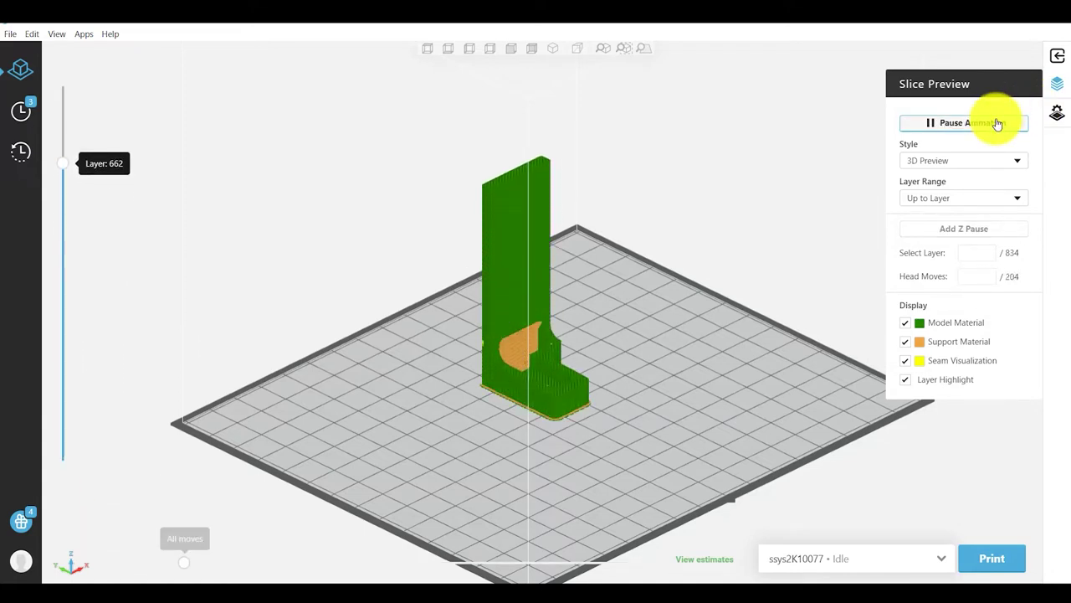
left_click(1057, 55)
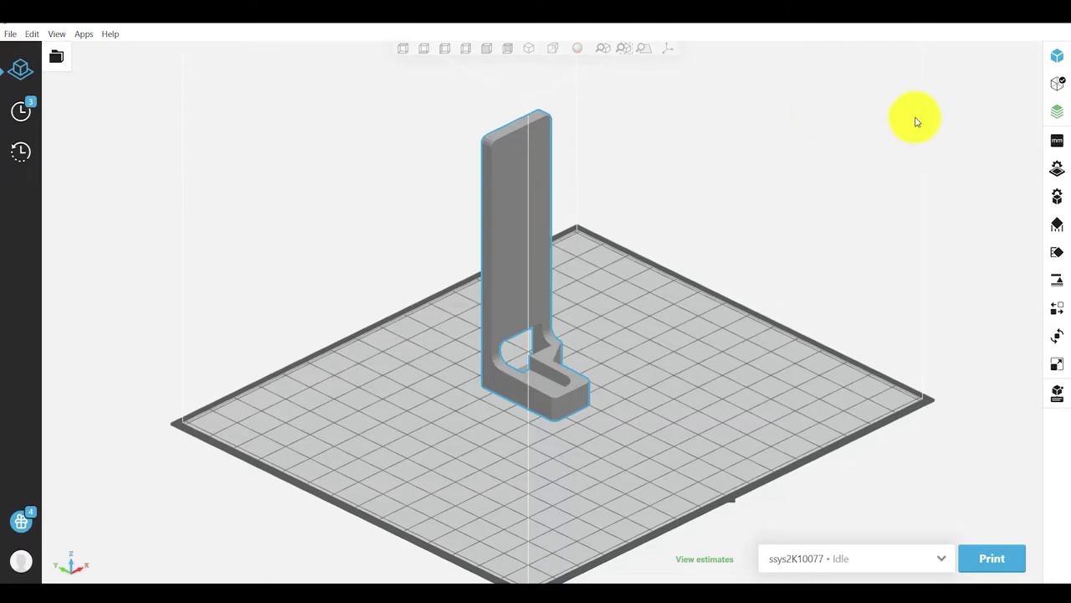
- Review the bracket's Model Info and keep its units as inches
left_click(1057, 141)
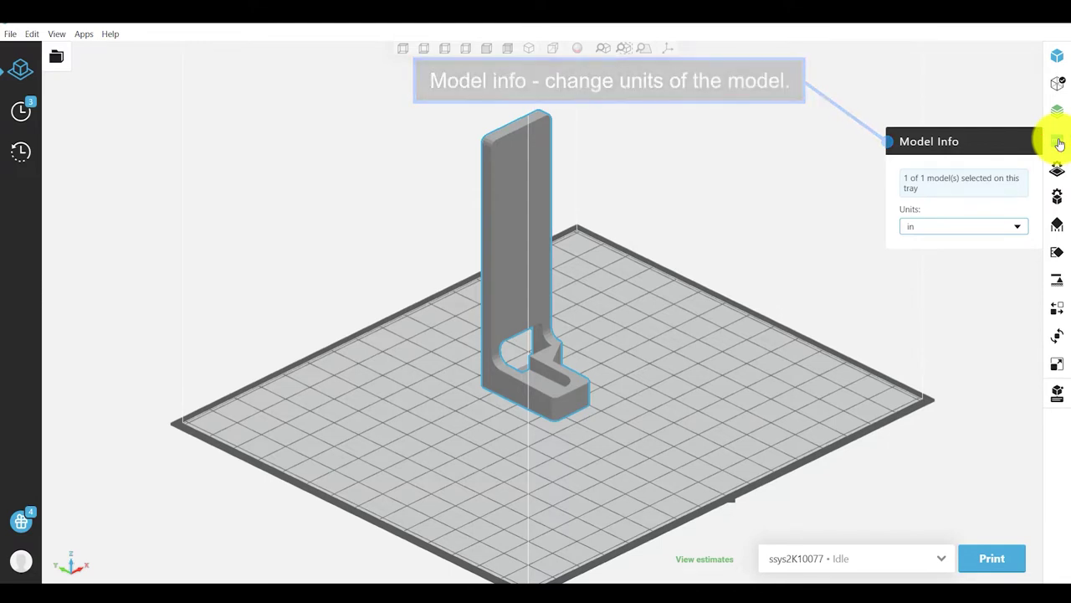
left_click(1027, 229)
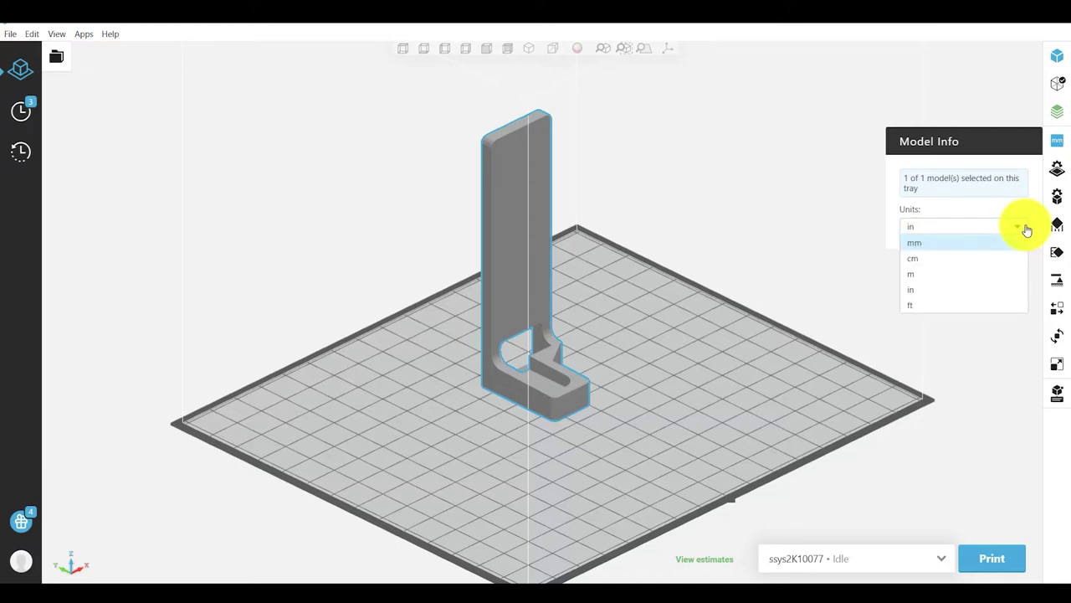
left_click(1027, 230)
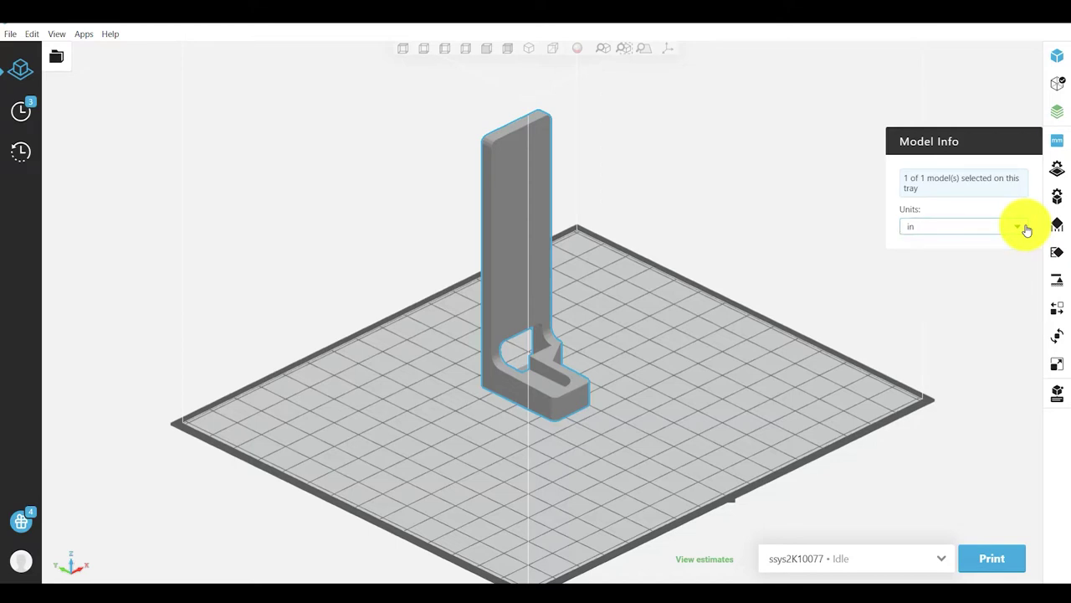
- Review Tray, Model and Support Settings, ending on SMART supports with a 43° angle
left_click(1055, 170)
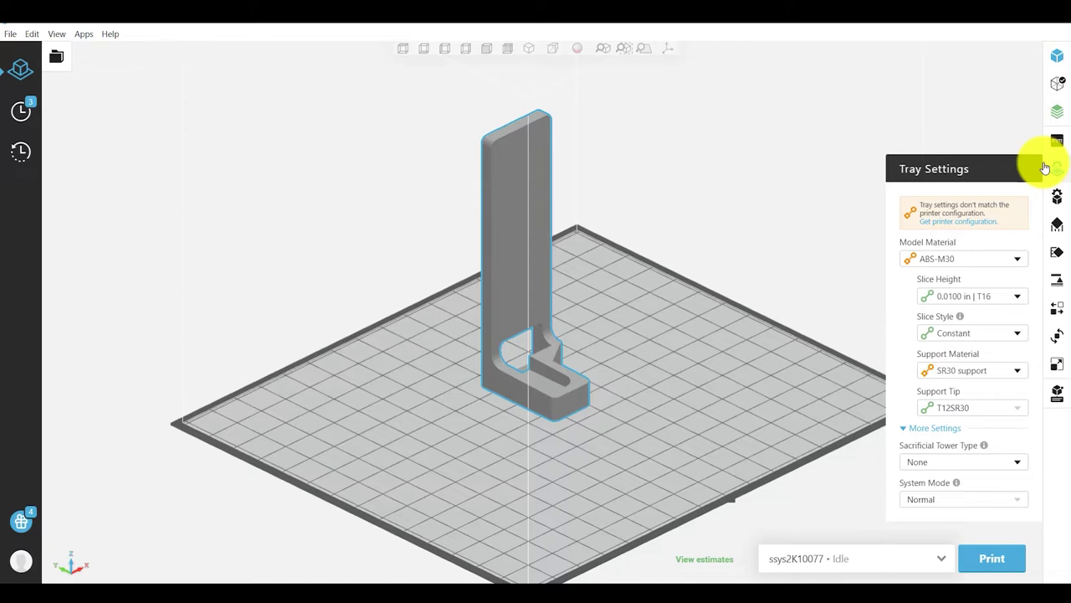
left_click(1046, 168)
left_click(1055, 197)
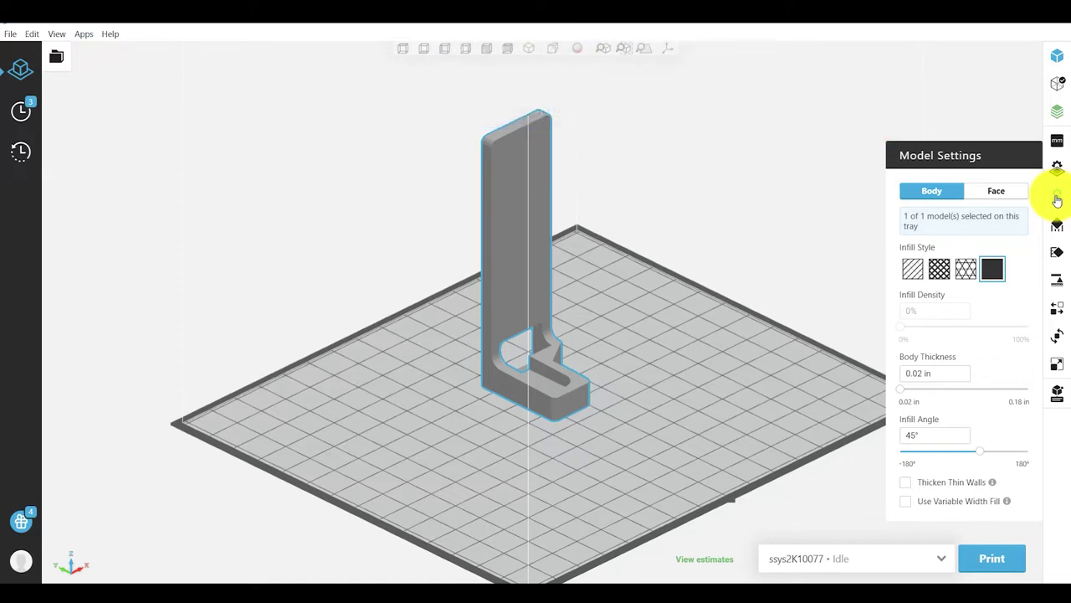
left_click(1057, 224)
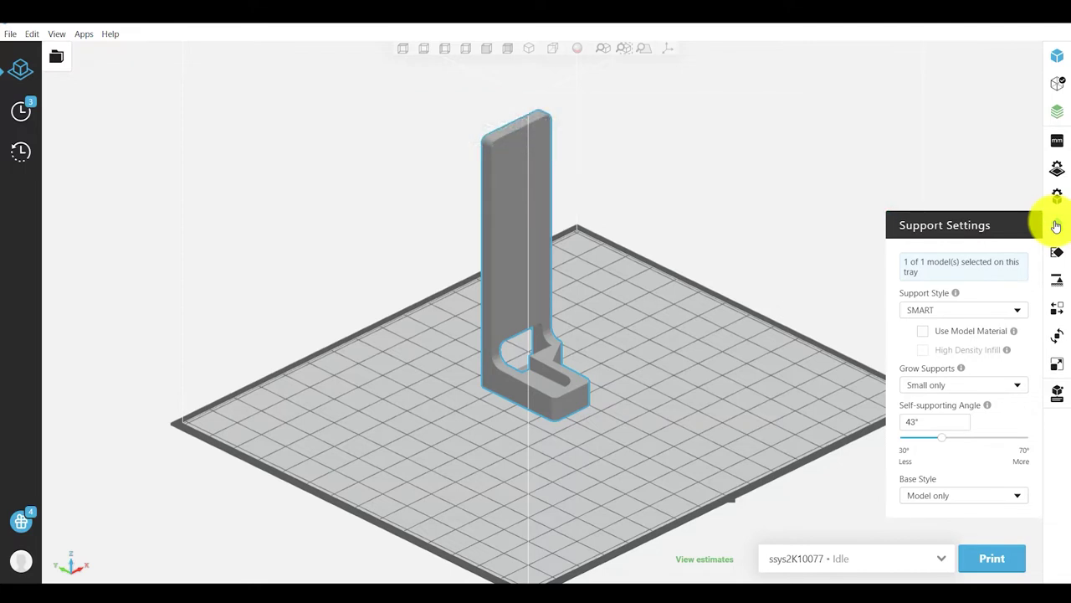
- Browse the Stabilizers, Anchors and Arrange options and arrange the bracket copies on the tray
left_click(1057, 226)
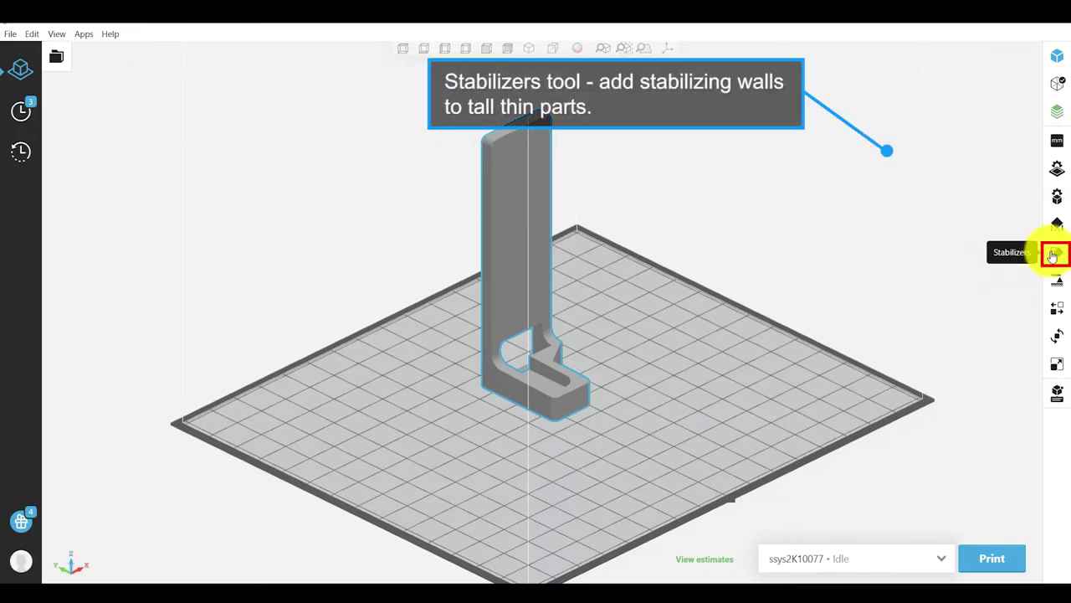
left_click(1053, 254)
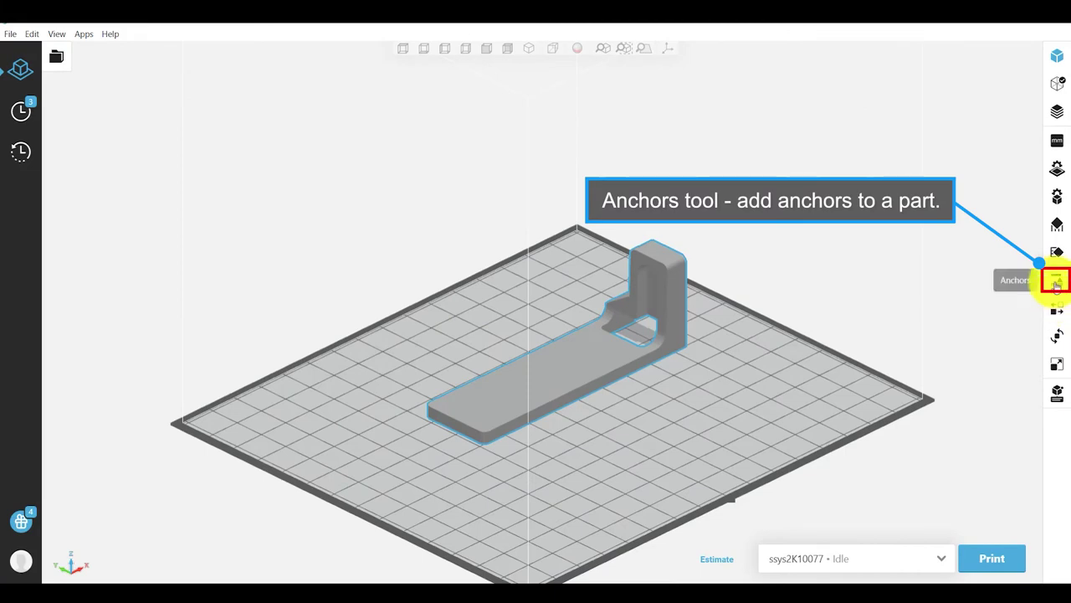
left_click(1057, 281)
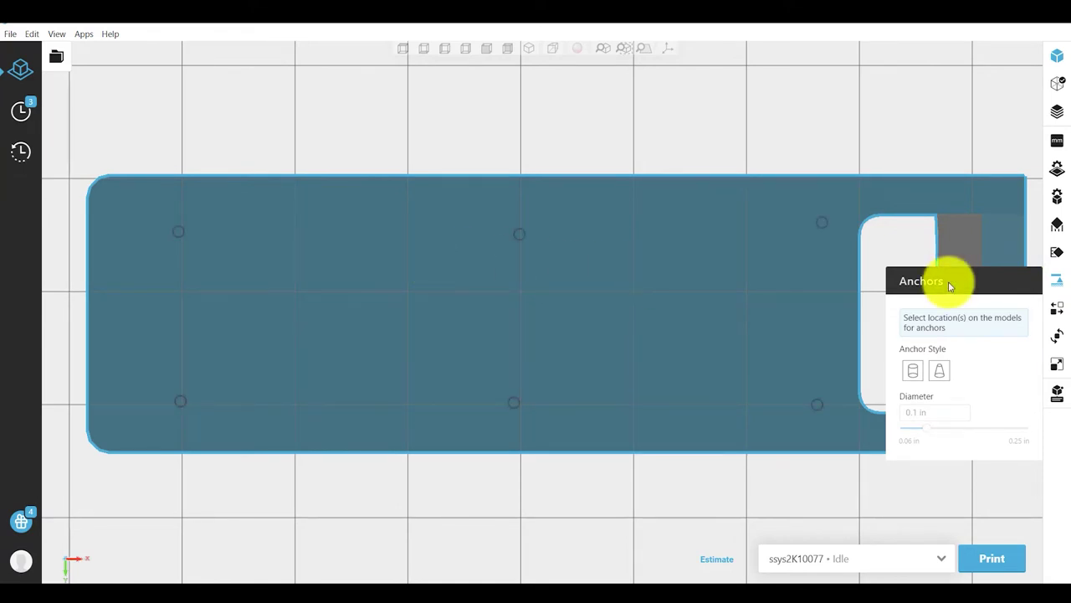
left_click(1056, 309)
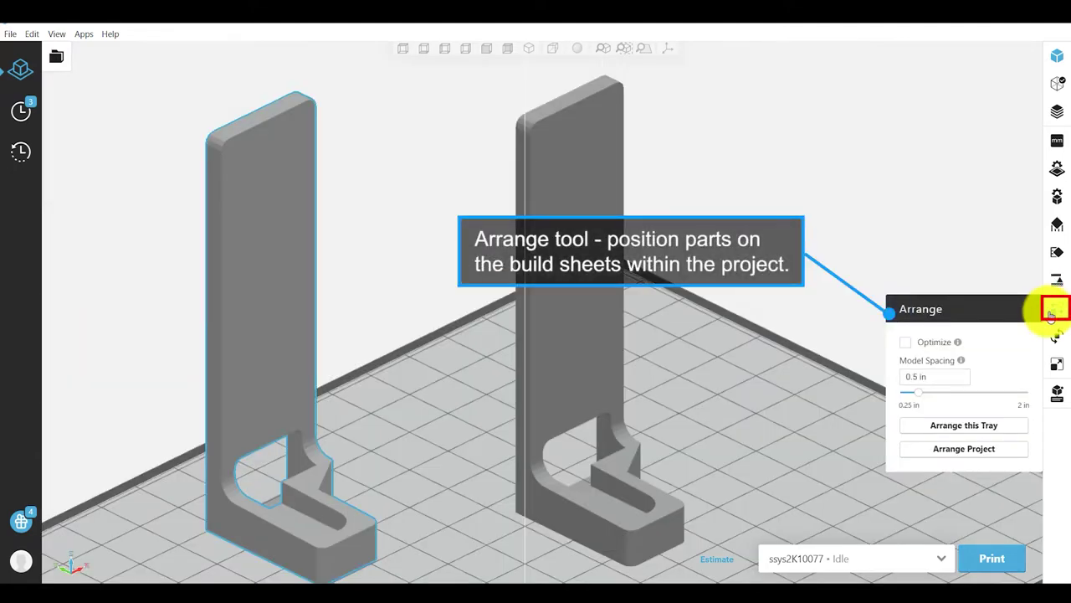
left_click(1006, 426)
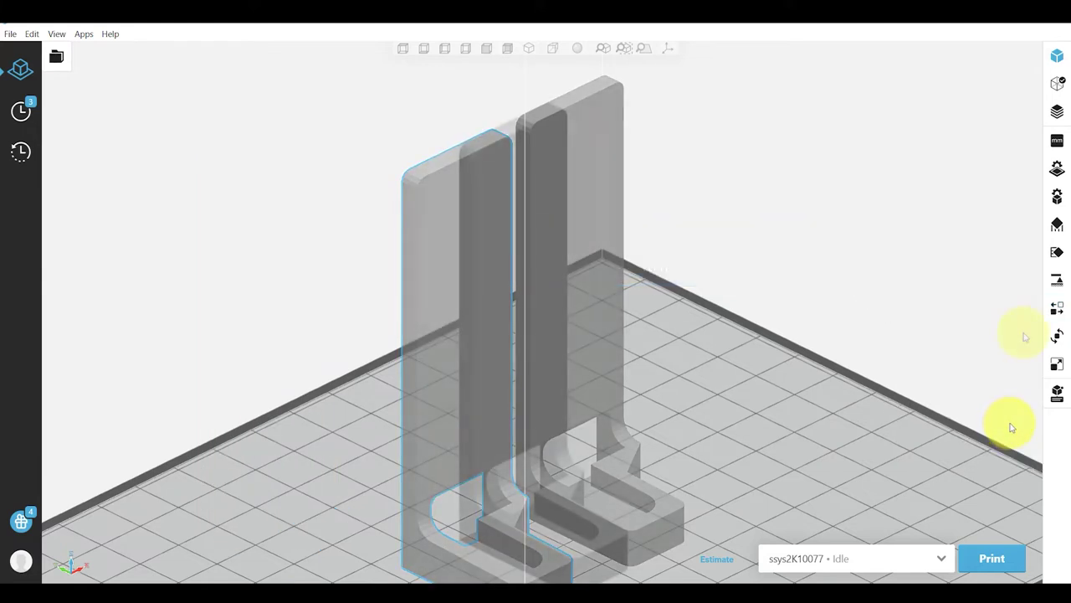
- Select the bracket and rotate it in 90° steps about X and Y in the Orient panel
left_click(1058, 338)
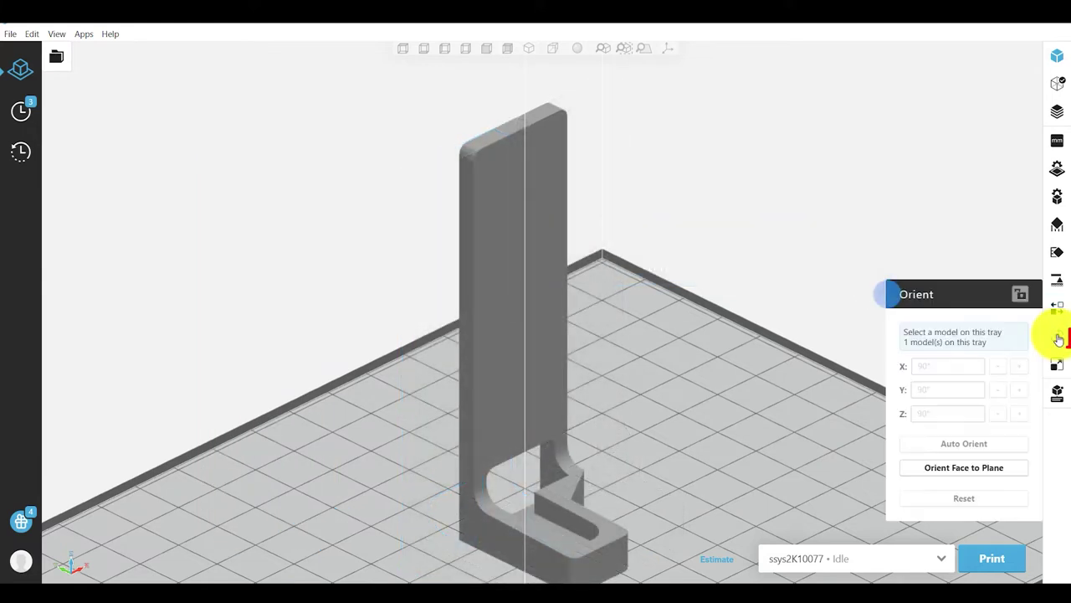
left_click(564, 360)
left_click(1019, 367)
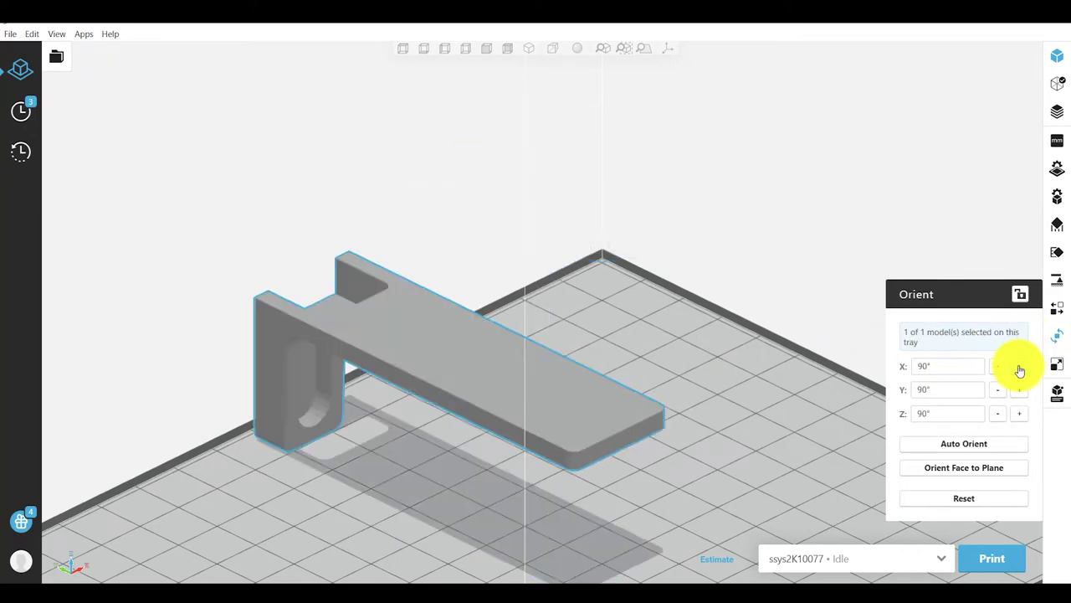
left_click(1020, 367)
left_click(1020, 367)
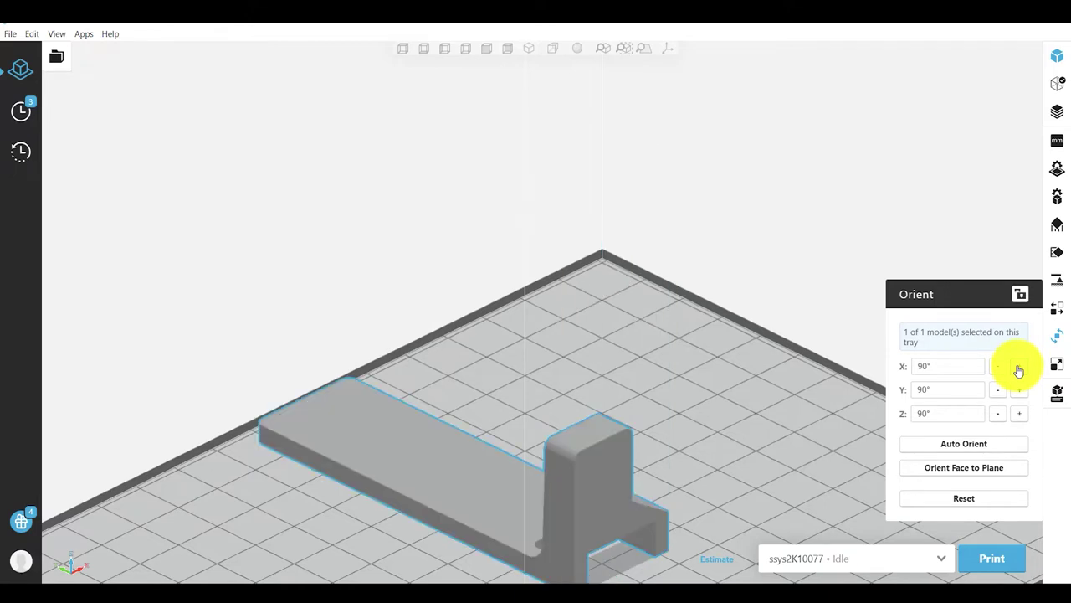
left_click(1020, 391)
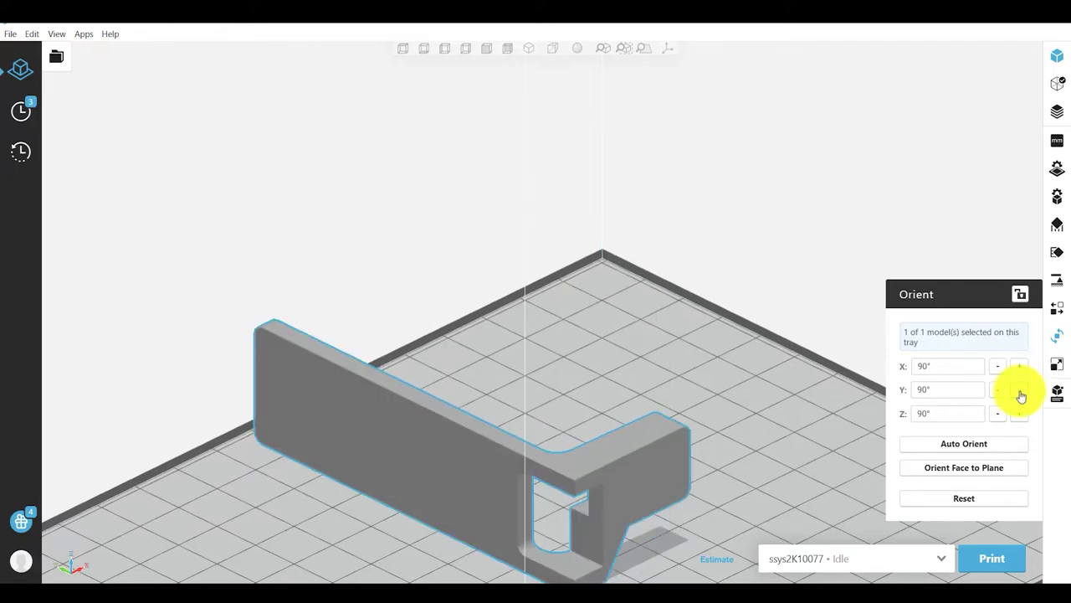
left_click(1020, 391)
left_click(1021, 391)
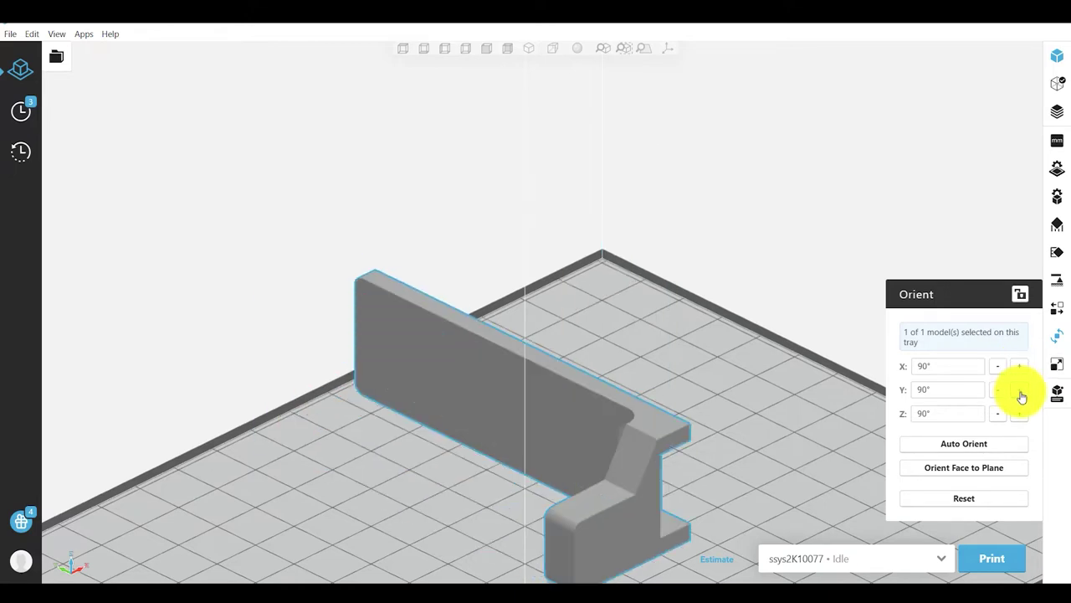
left_click(1020, 392)
- Rotate the bracket about Z until it stands upright, and show its 300% scale settings
left_click(1019, 413)
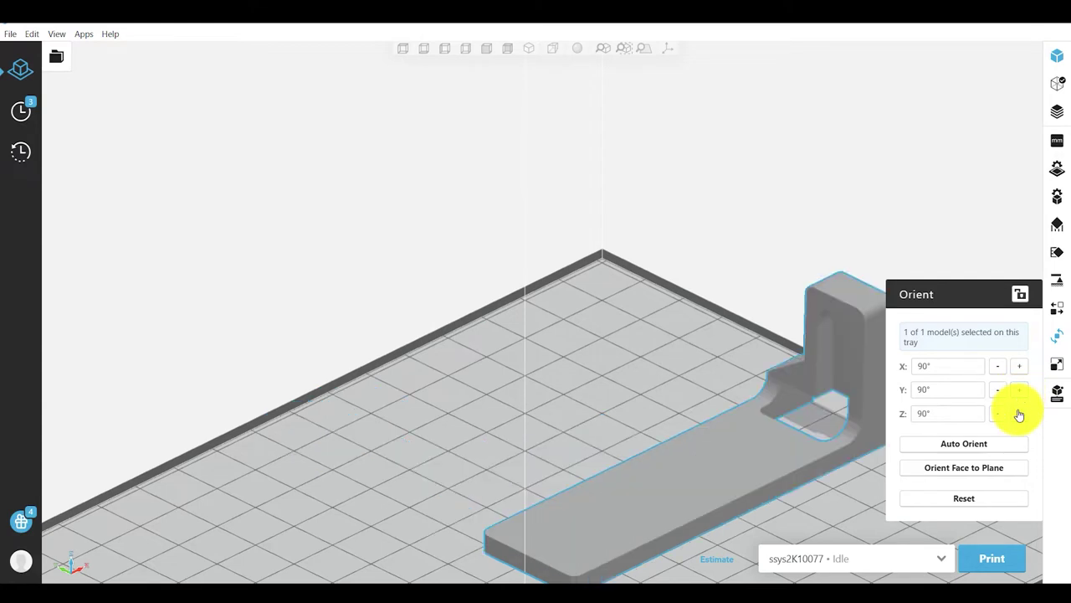
left_click(1019, 414)
left_click(1019, 414)
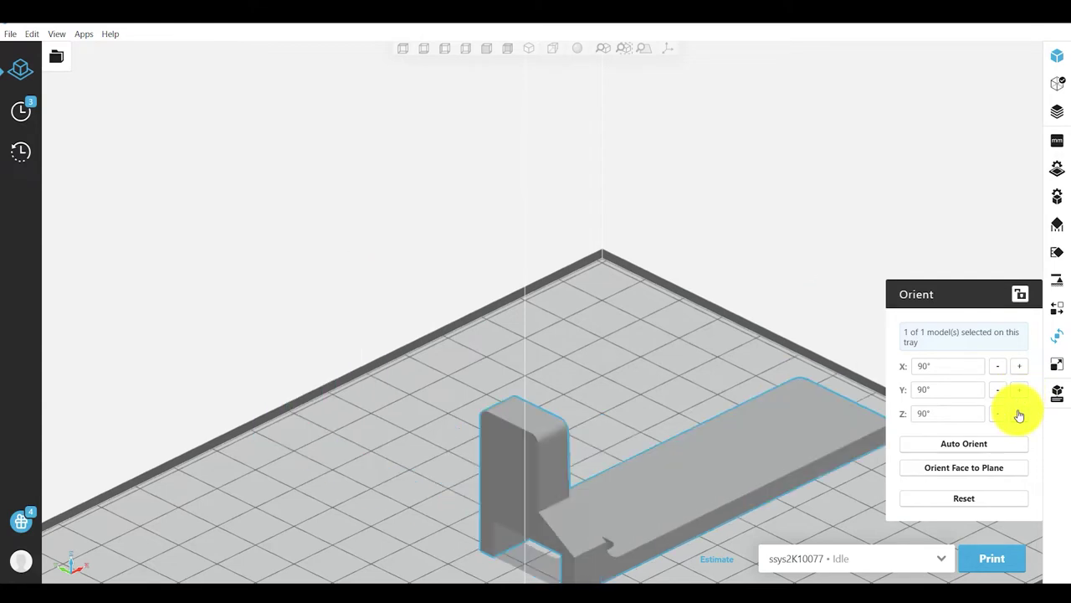
left_click(1019, 414)
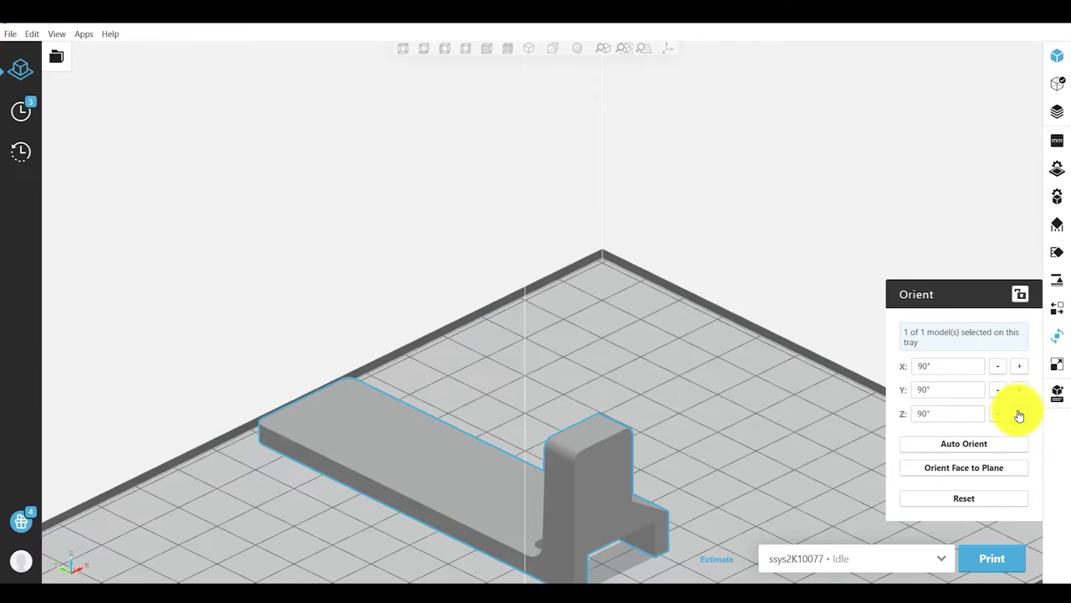
left_click(1020, 413)
left_click(1057, 373)
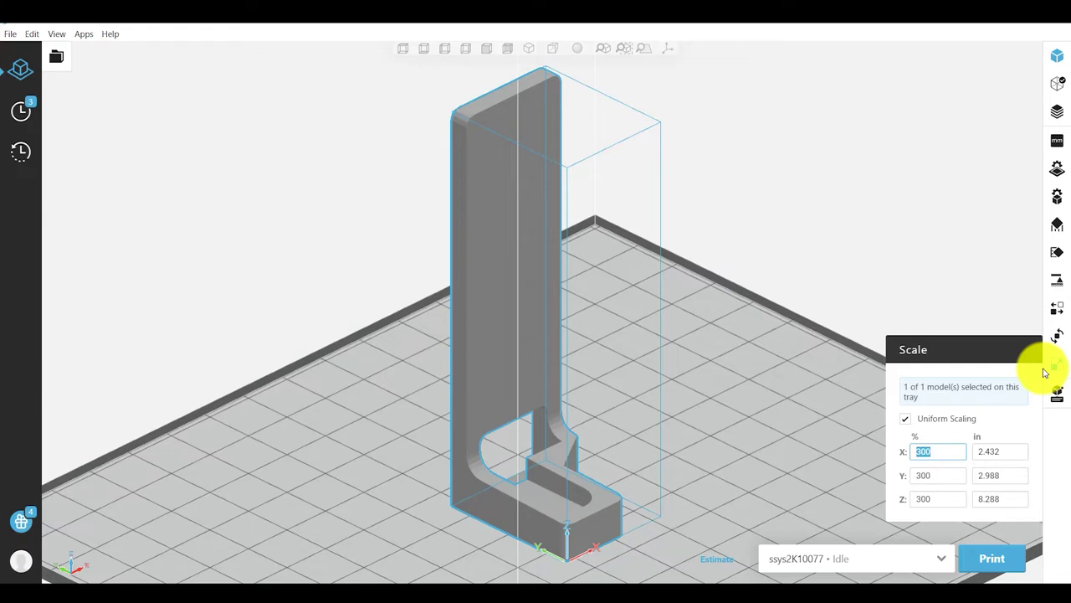
- Open the project's Manufacturing Notes and export them
left_click(1057, 390)
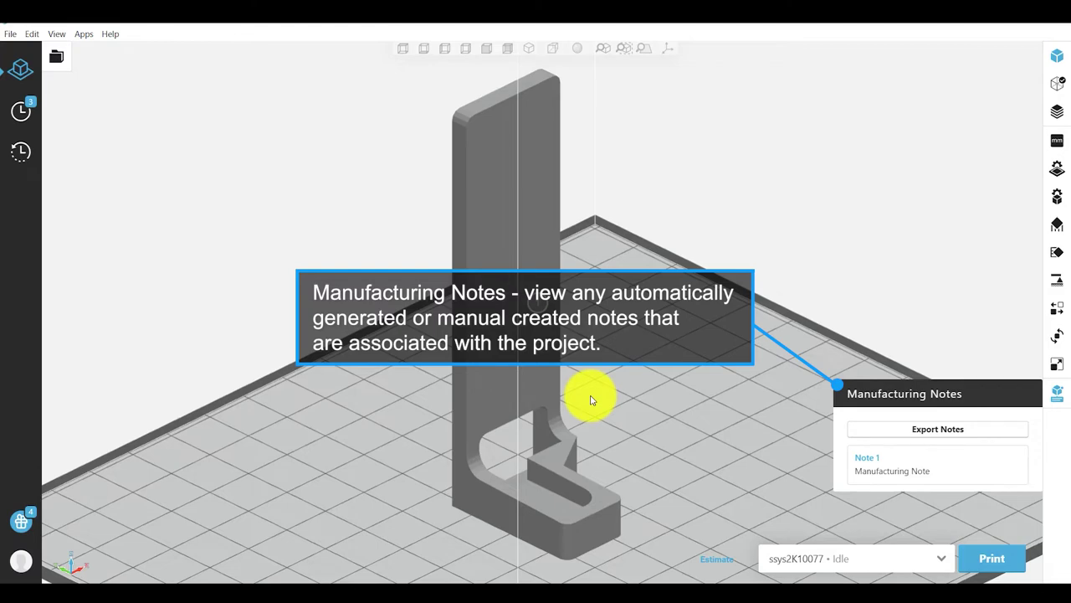
left_click(964, 429)
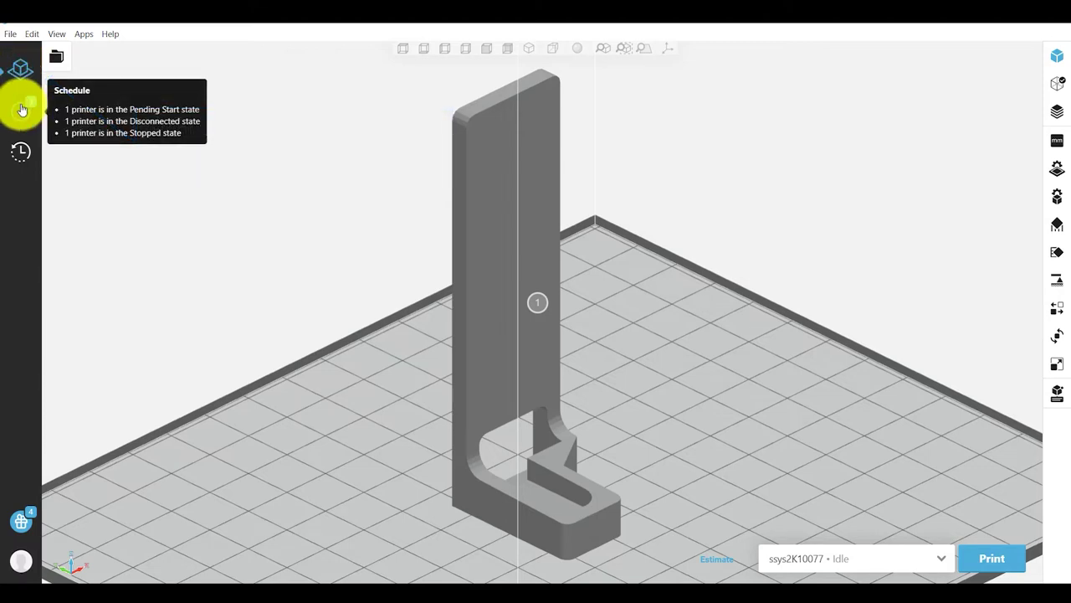
left_click(22, 109)
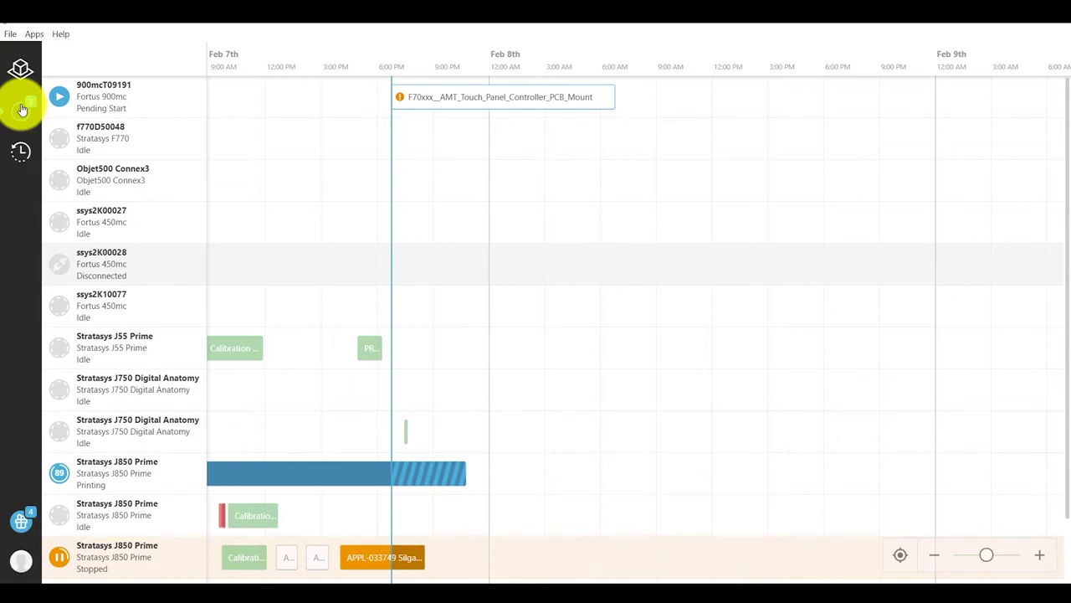
left_click(22, 154)
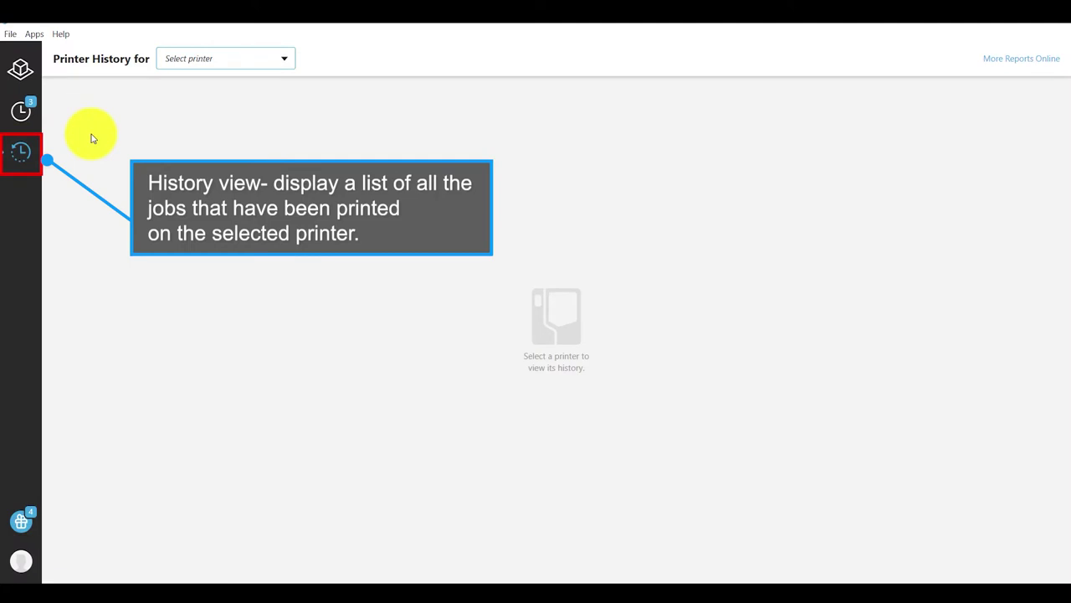
left_click(283, 62)
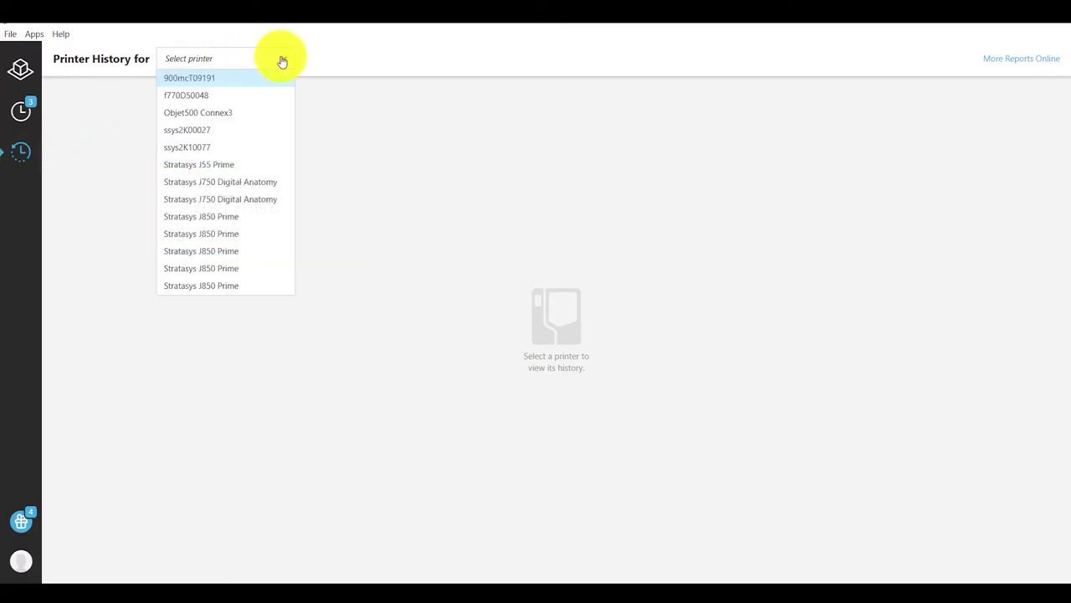
left_click(209, 149)
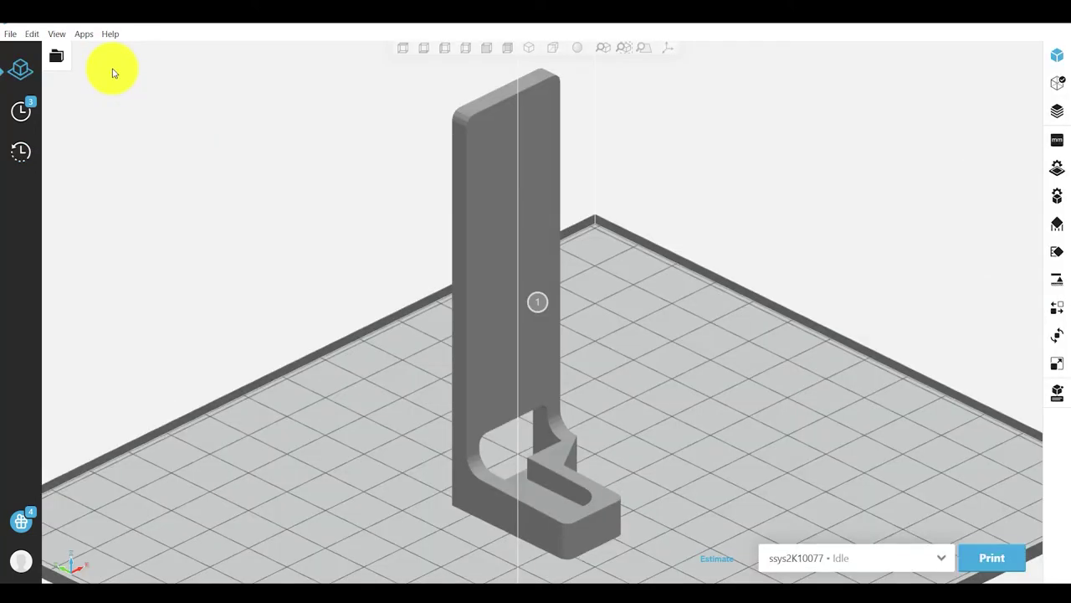
- Look over the project overview, adding an empty tray, then the update and profile panels
left_click(57, 58)
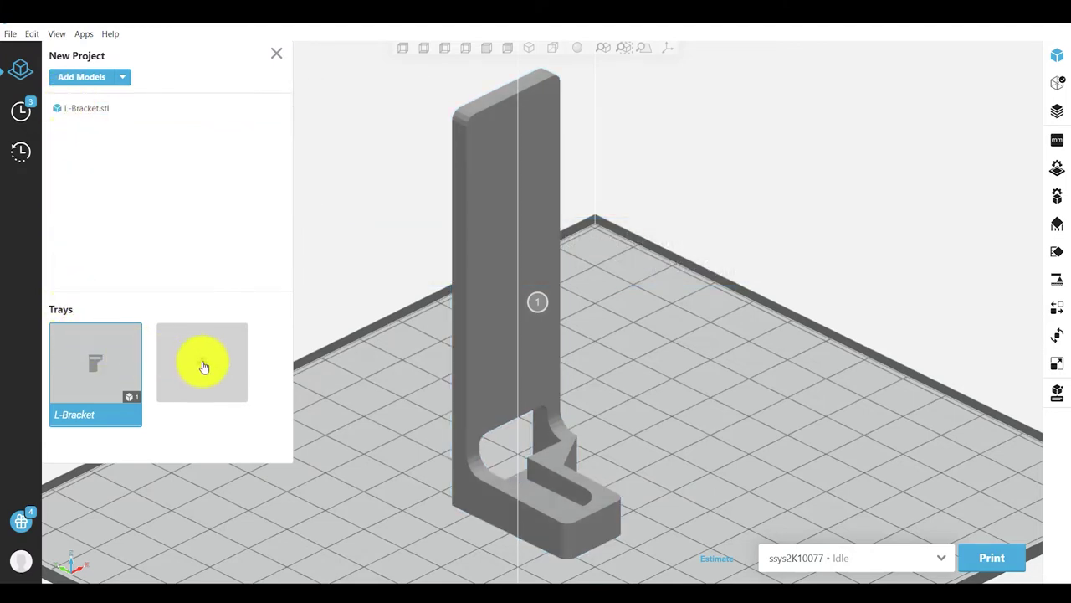
left_click(204, 367)
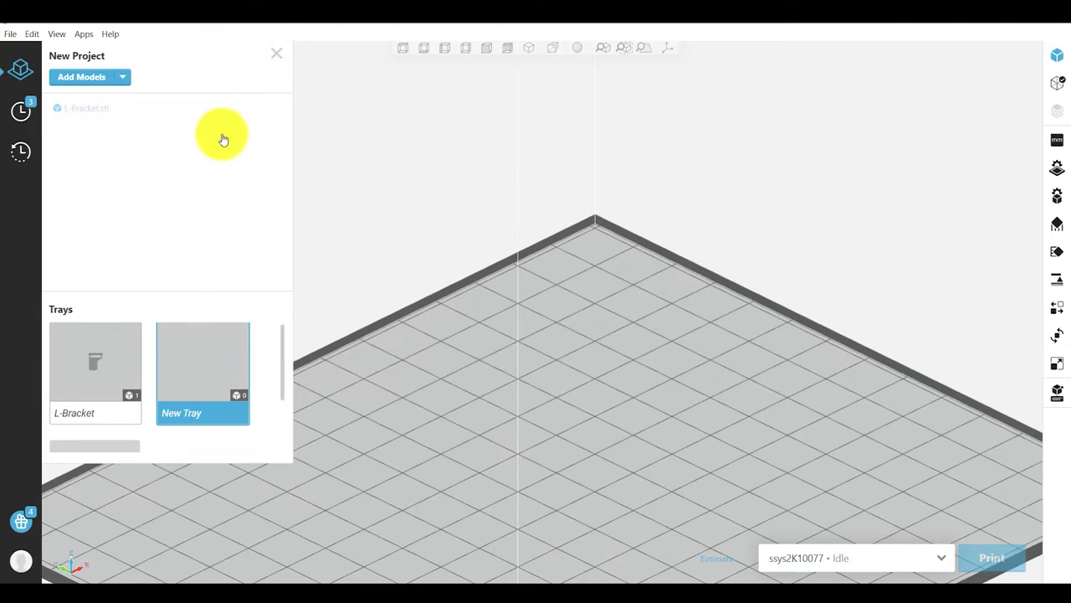
left_click(276, 55)
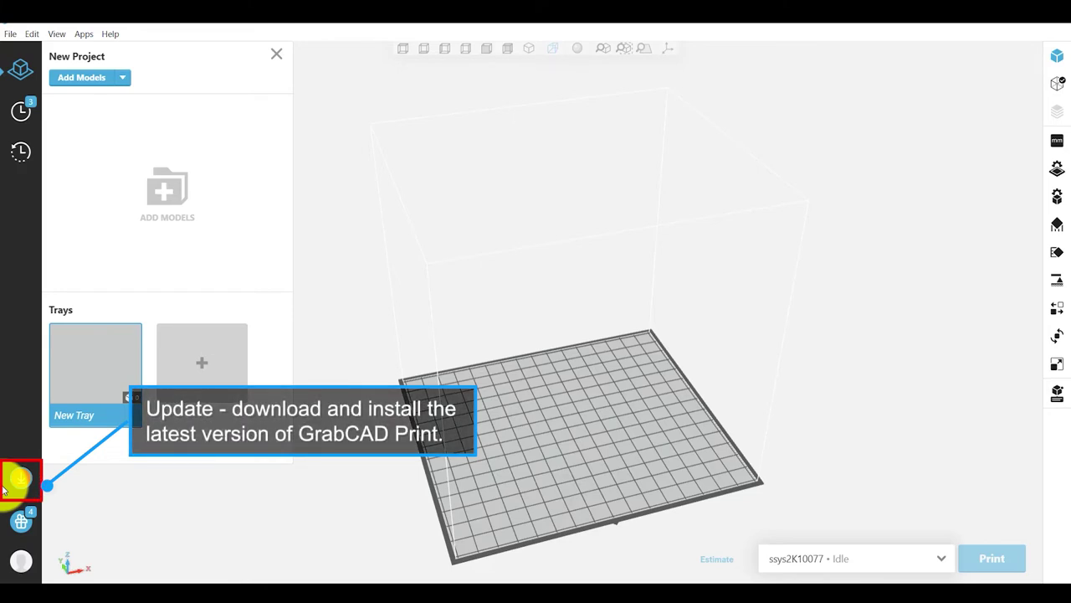
left_click(21, 482)
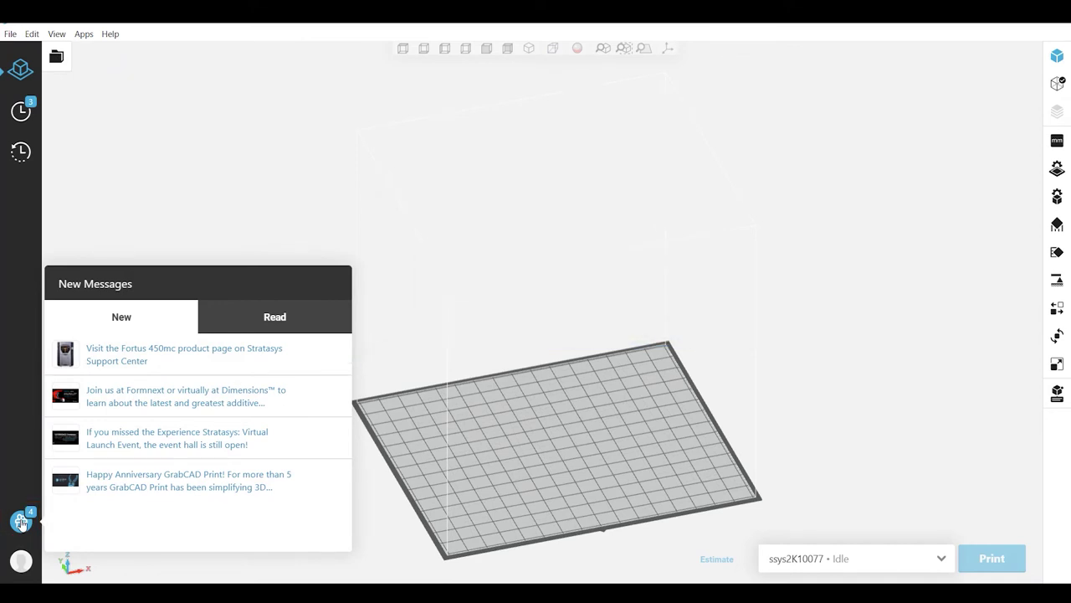
left_click(21, 562)
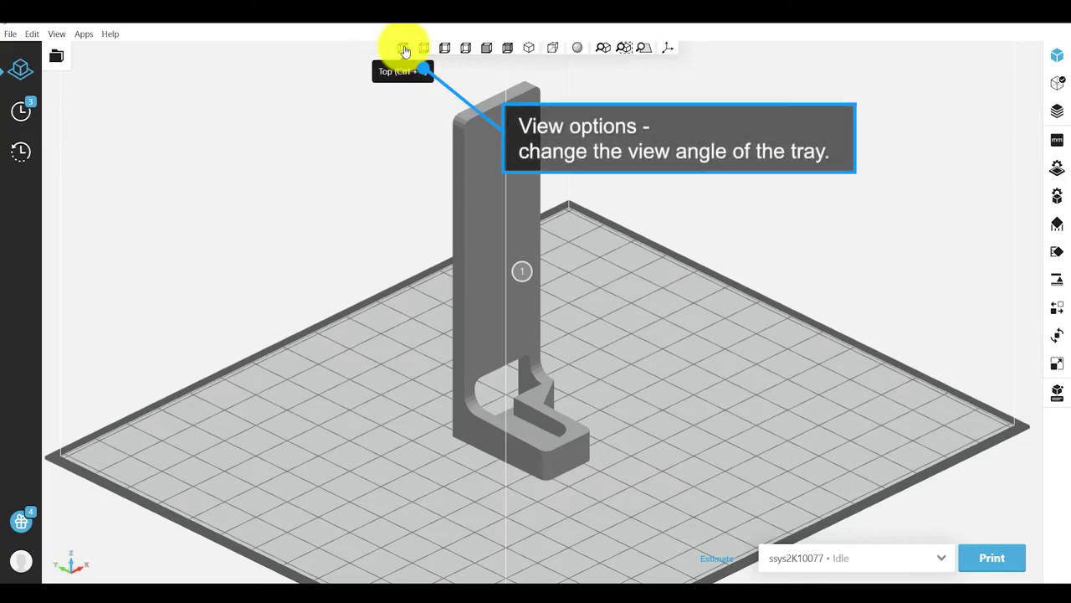
- Cycle through top, bottom, left, right, front, back and isometric views, then turn perspective on
left_click(403, 49)
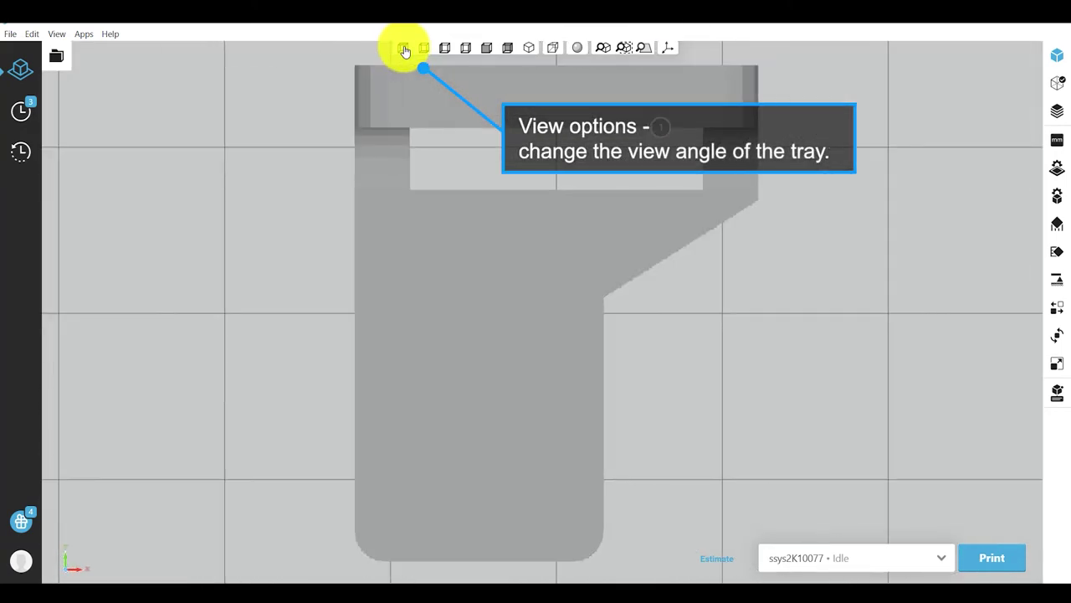
left_click(423, 49)
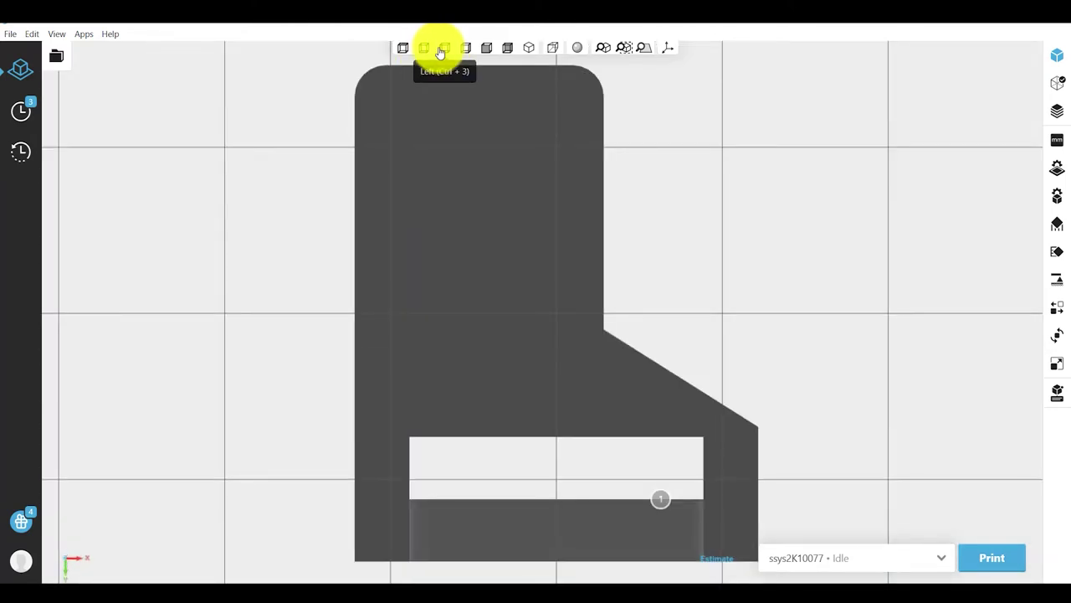
left_click(445, 49)
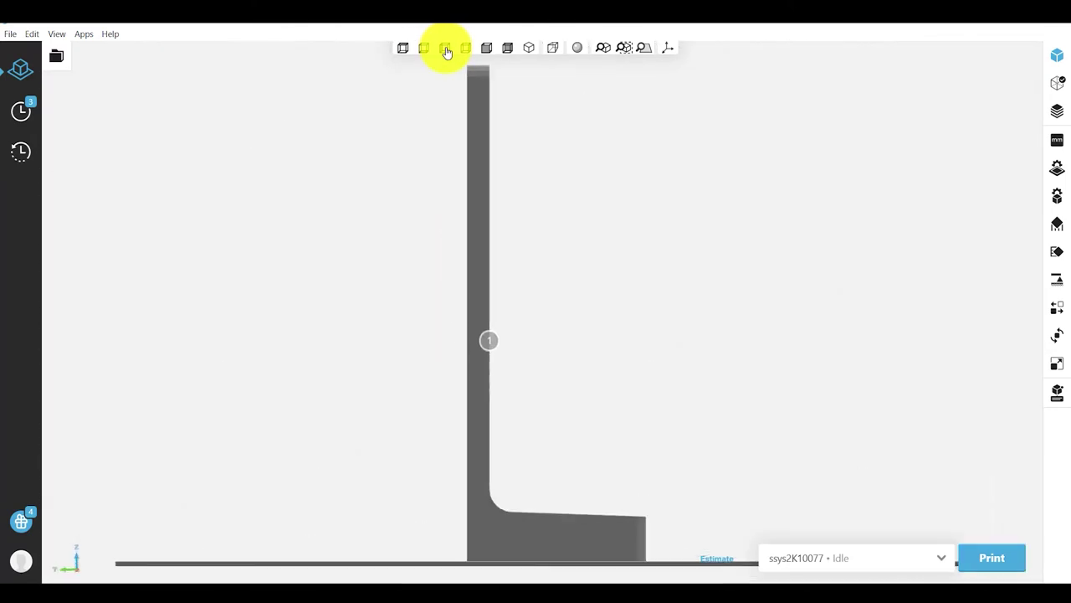
left_click(466, 48)
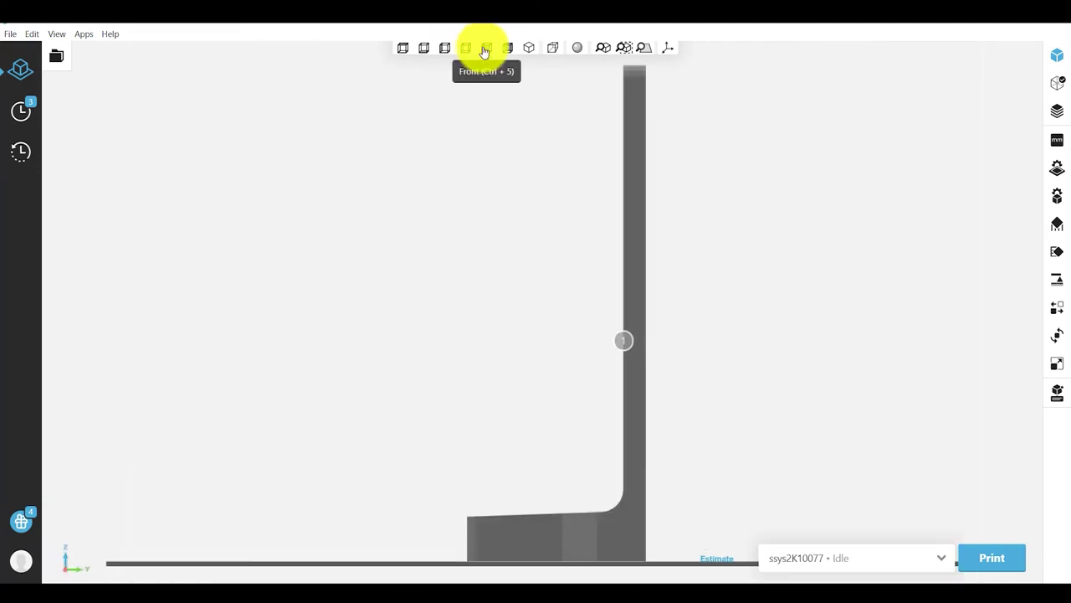
left_click(485, 48)
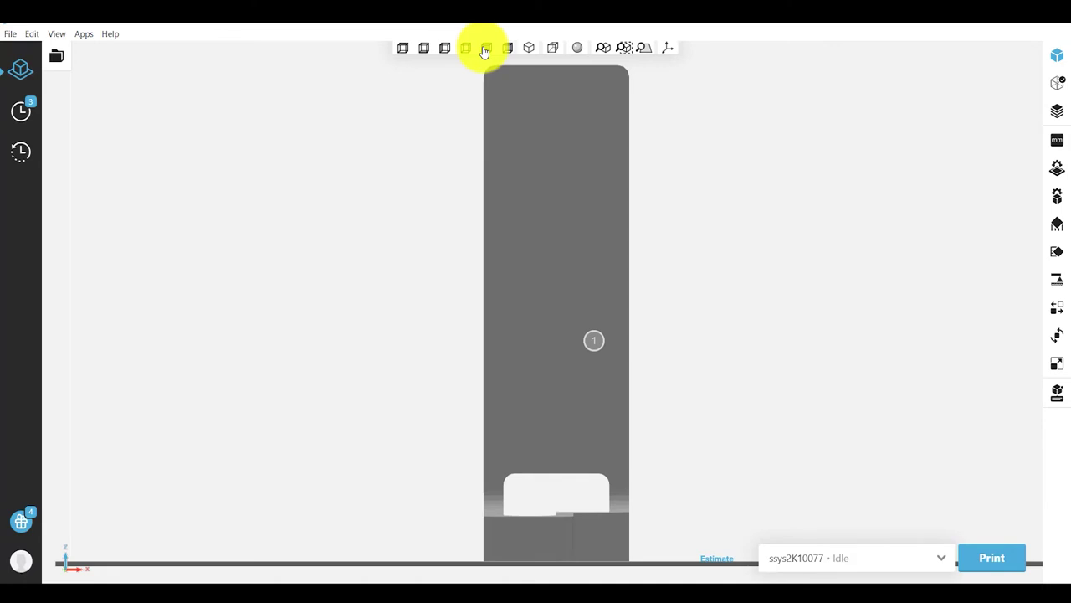
left_click(507, 49)
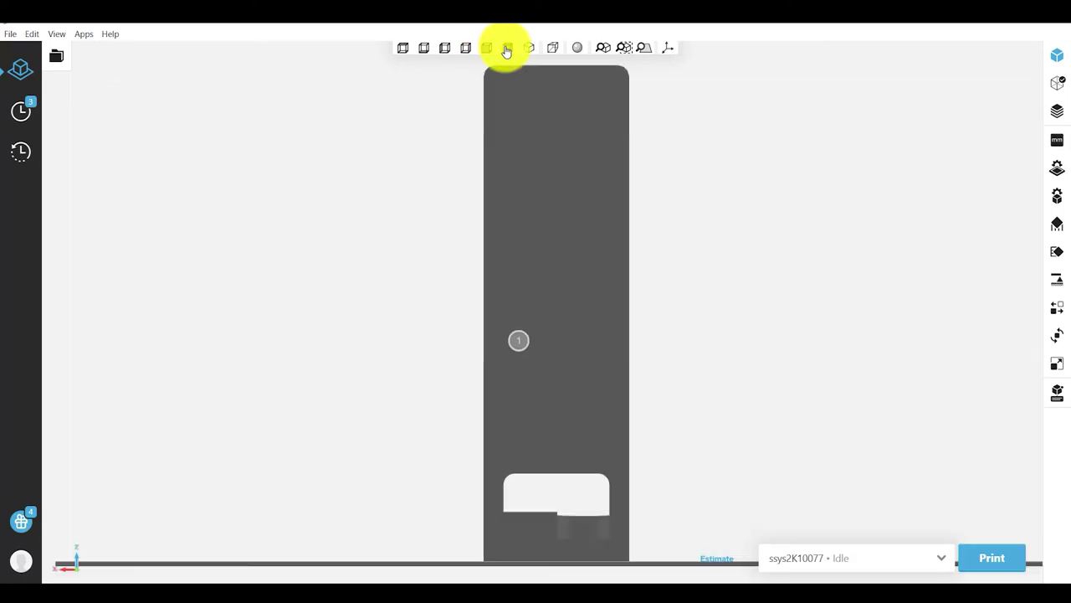
left_click(529, 49)
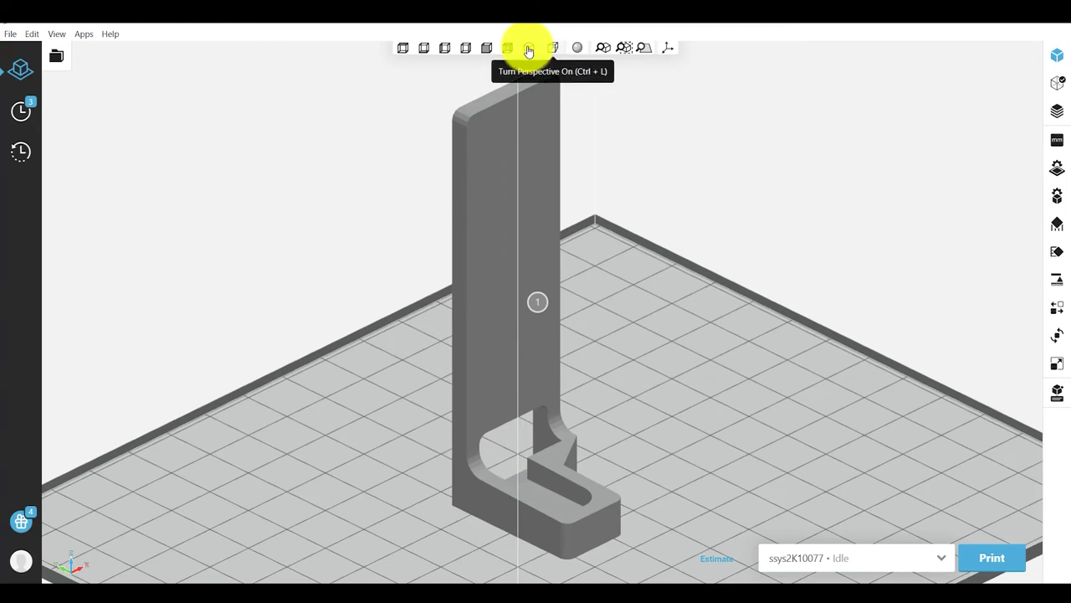
left_click(552, 49)
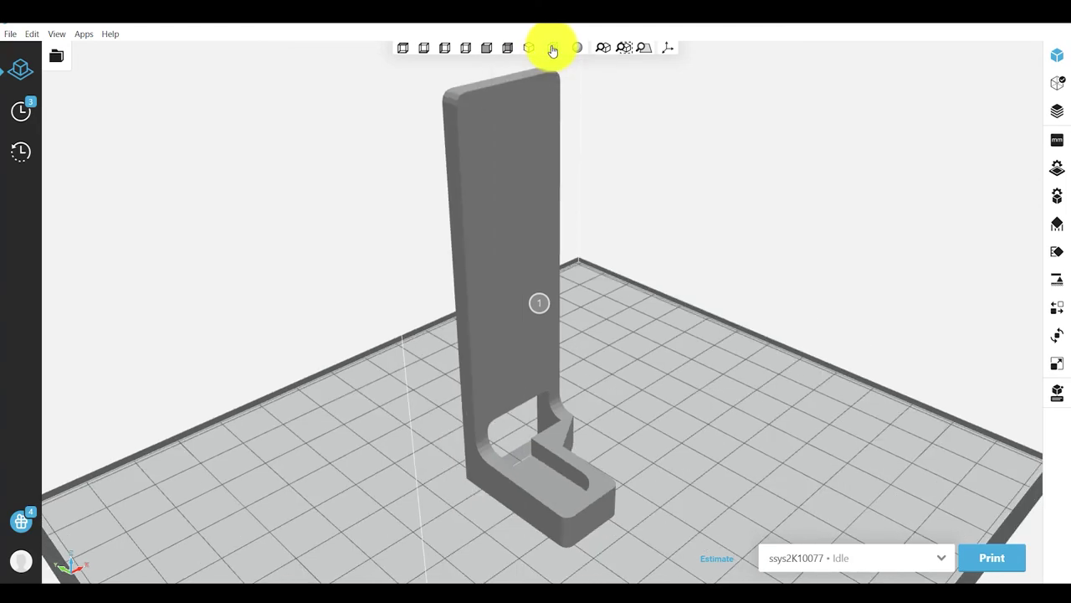
- Switch back to orthographic and use the bottom view and zoom tools to locate the washer
left_click(552, 50)
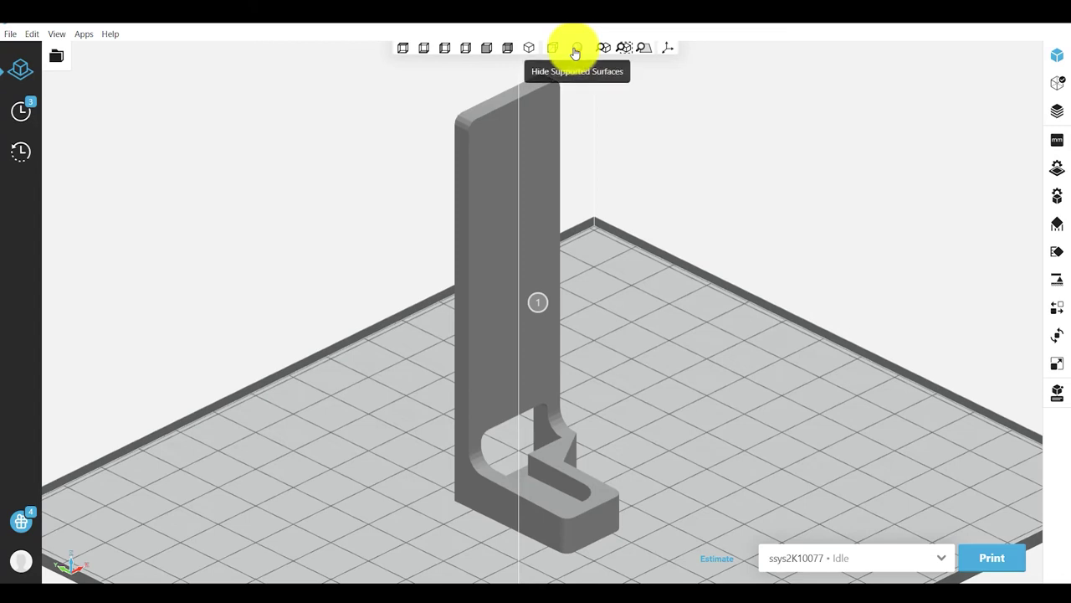
left_click(429, 56)
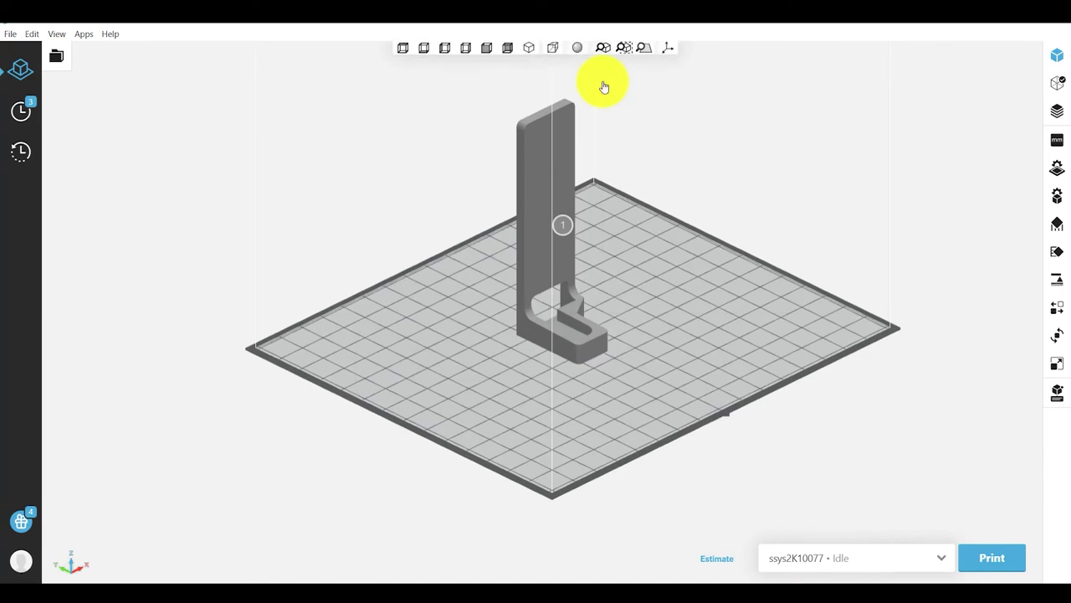
left_click(603, 49)
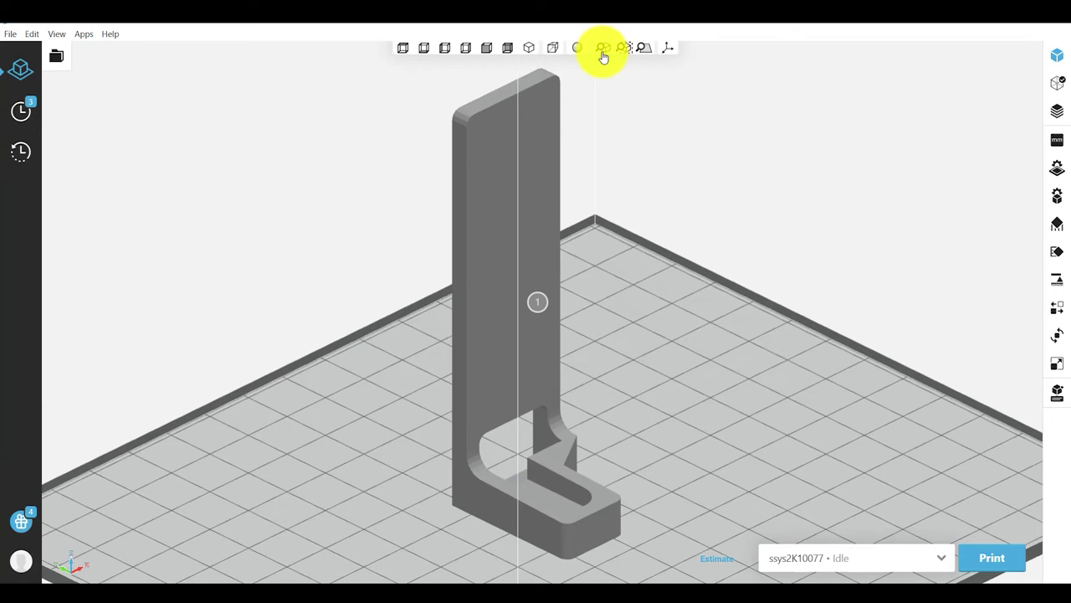
left_click(619, 48)
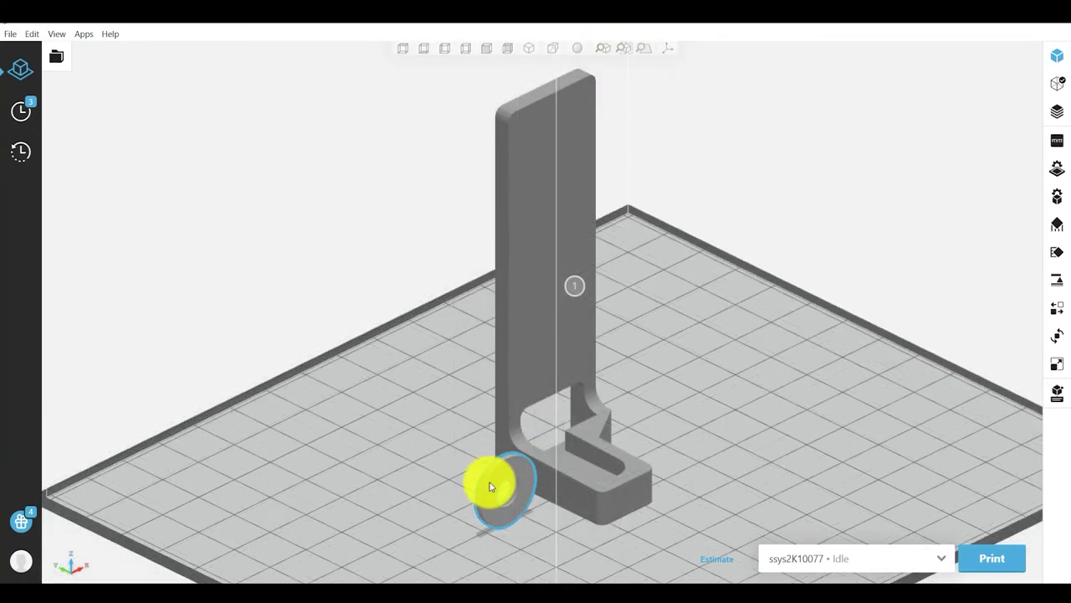
left_click(626, 51)
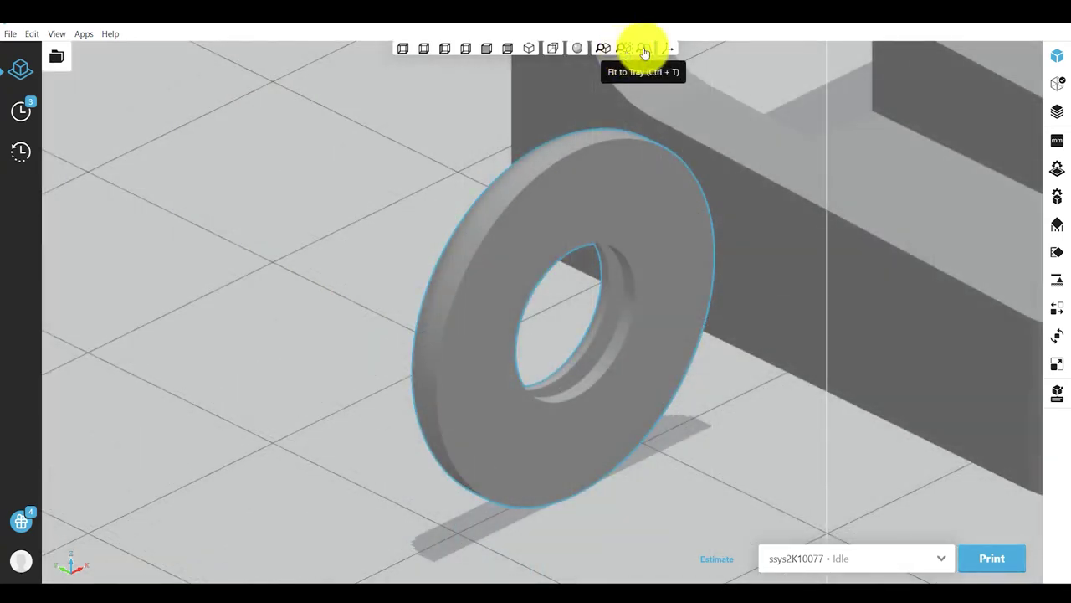
left_click(644, 50)
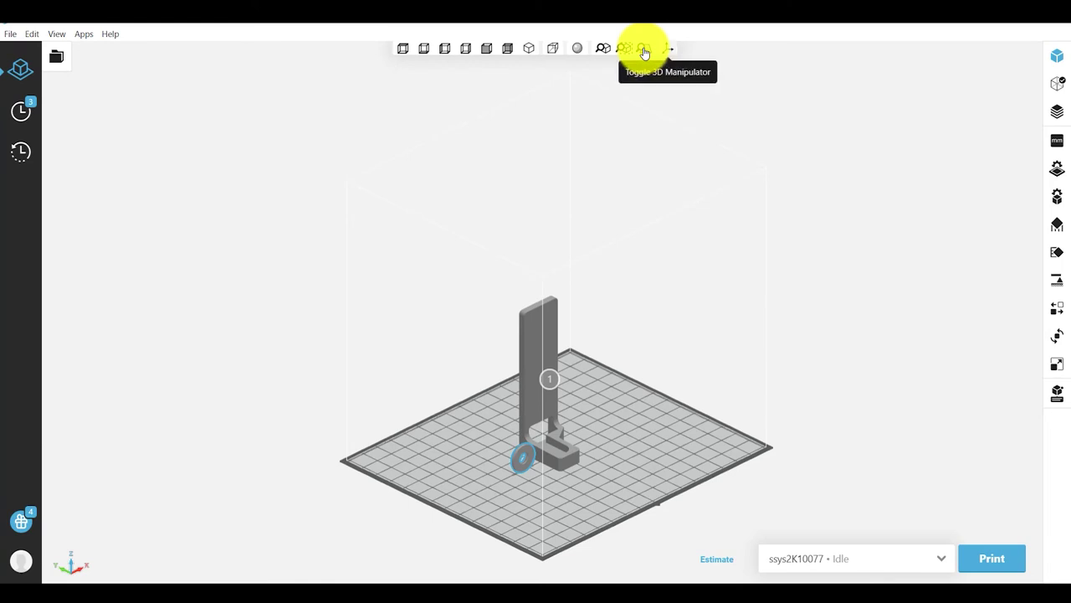
- Turn on the 3D manipulator and drag the washer to the left of the L-bracket
left_click(644, 50)
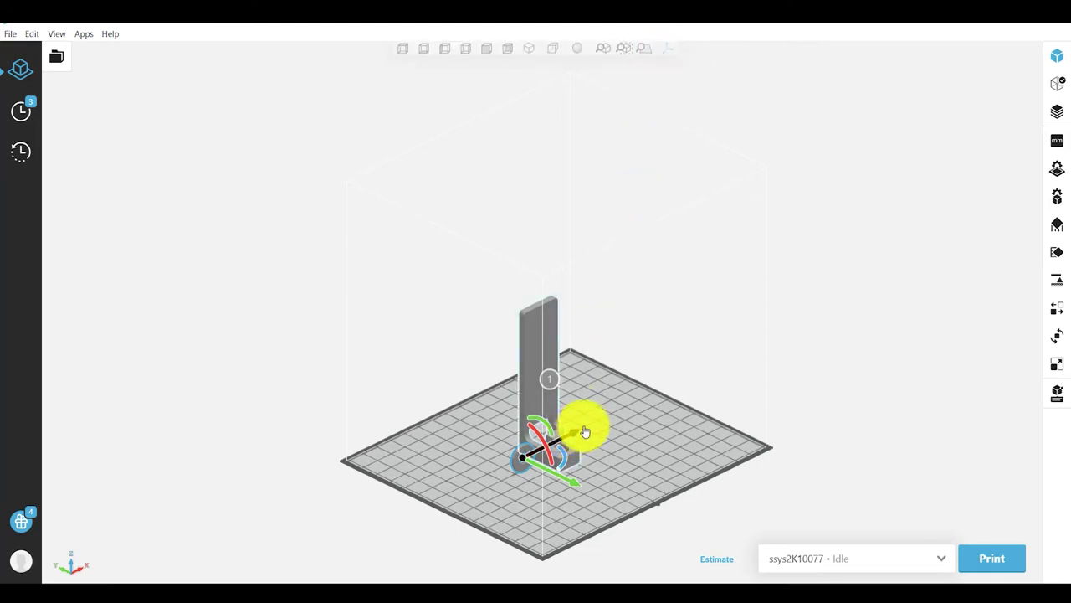
left_click_drag(586, 432, 533, 448)
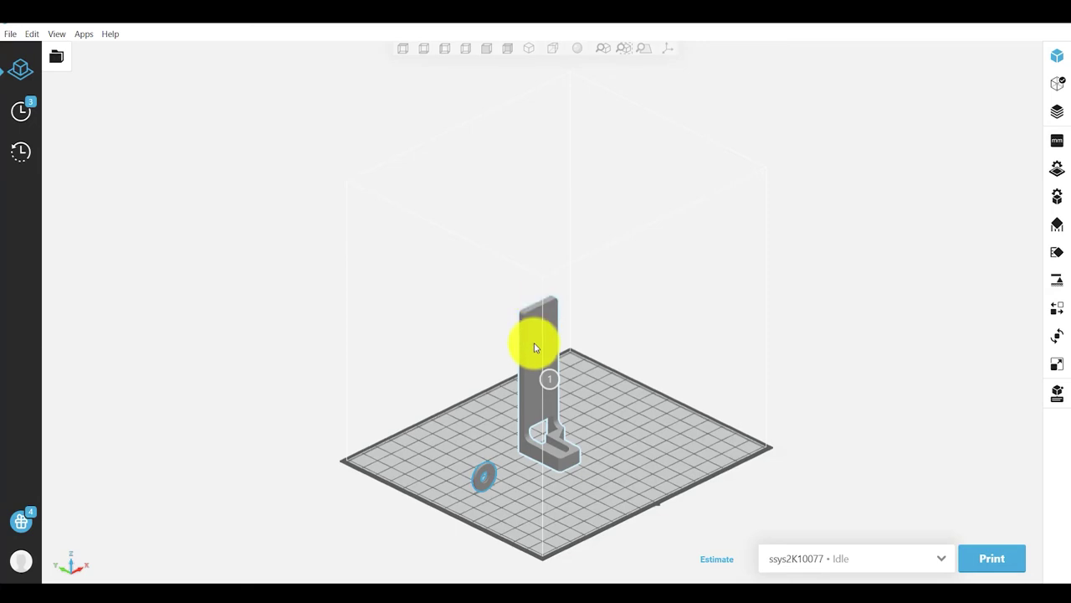
mouse_move(536, 341)
left_mouse_down()
mouse_move(581, 328)
mouse_move(581, 307)
mouse_move(547, 337)
left_mouse_up()
left_click_drag(505, 456, 498, 435)
- Copy the washer and paste the copy onto the tray
right_click(500, 435)
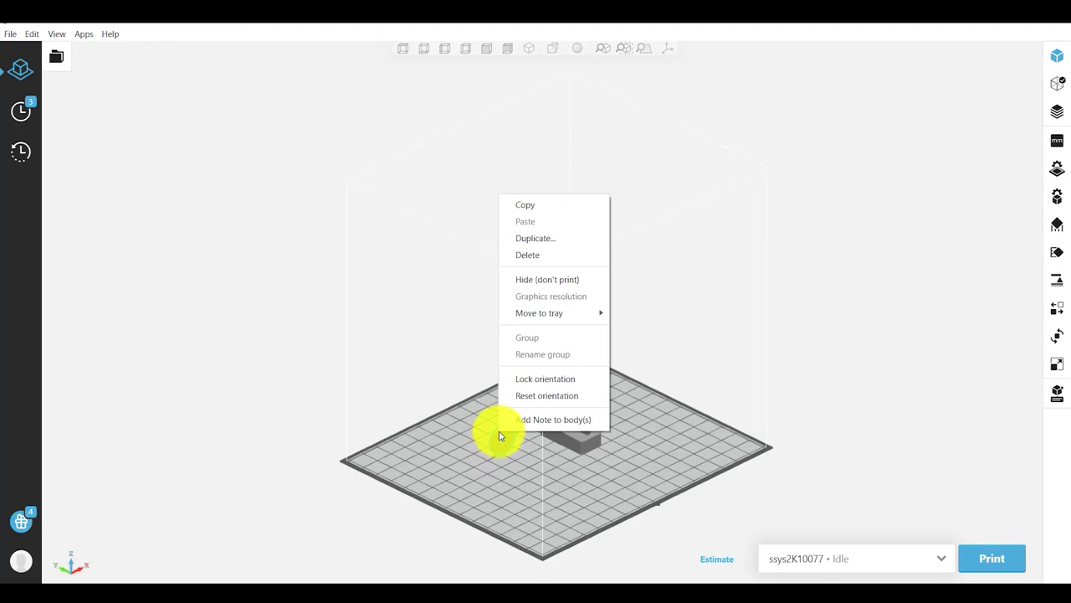
left_click(545, 209)
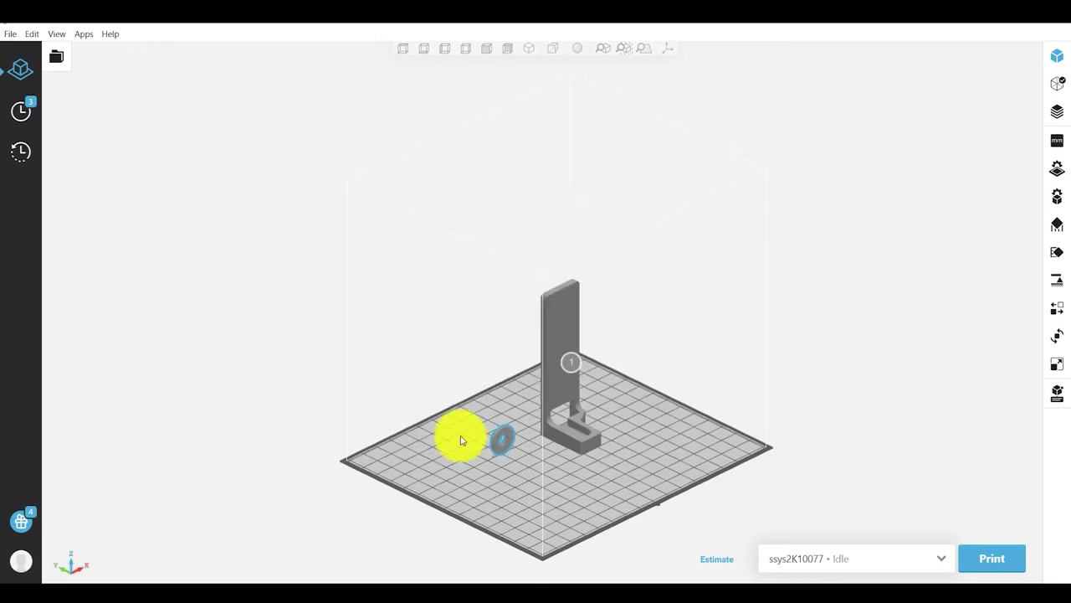
right_click(460, 440)
left_click(518, 228)
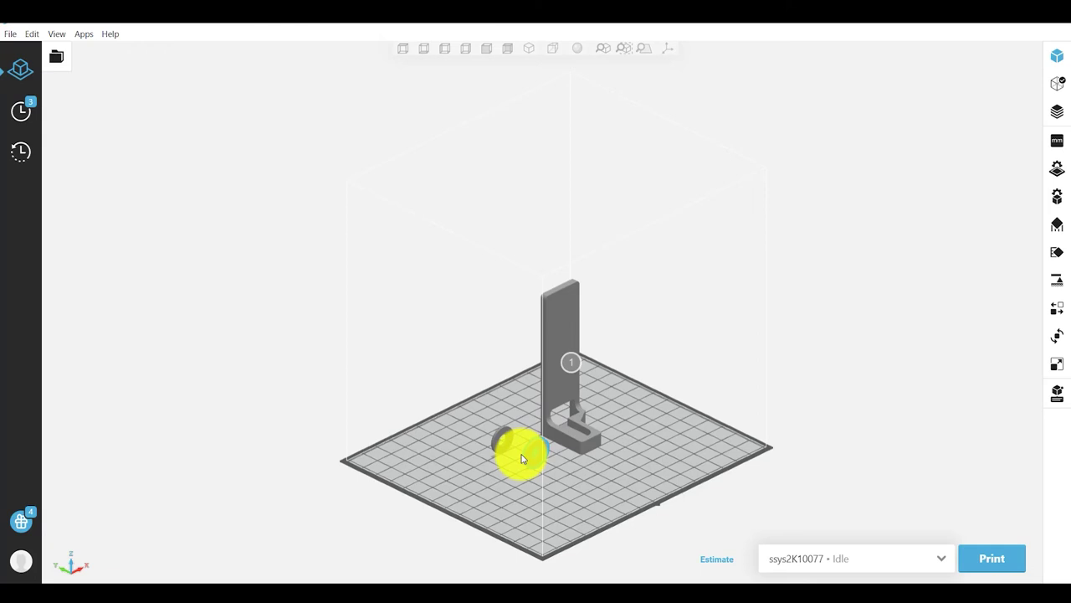
- Create 3 duplicates of the washer with the Duplicate dialog
right_click(520, 458)
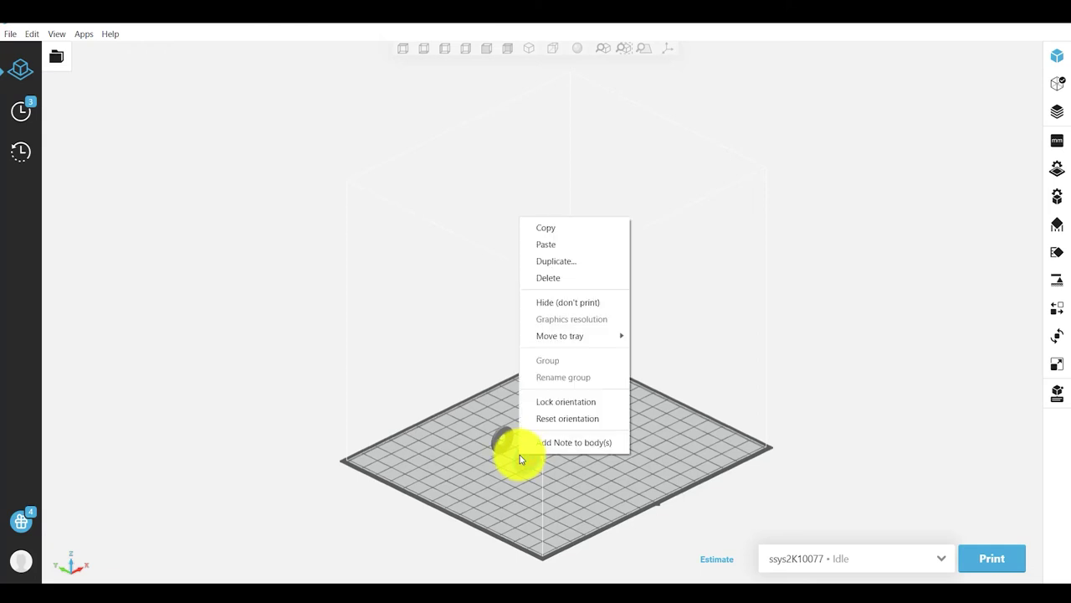
left_click(558, 265)
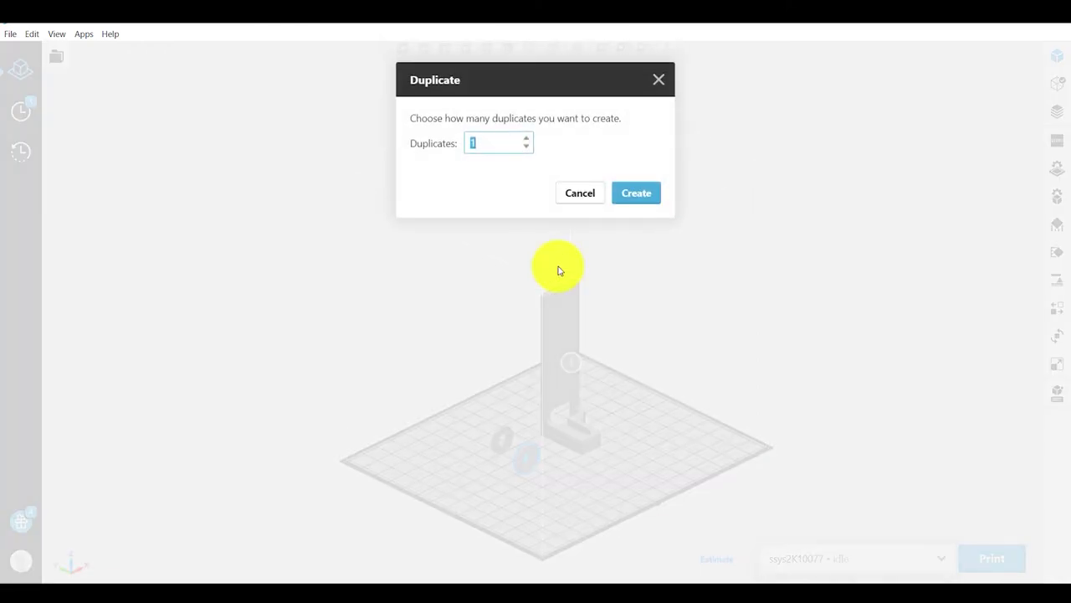
left_click(526, 140)
left_click(527, 139)
left_click(629, 193)
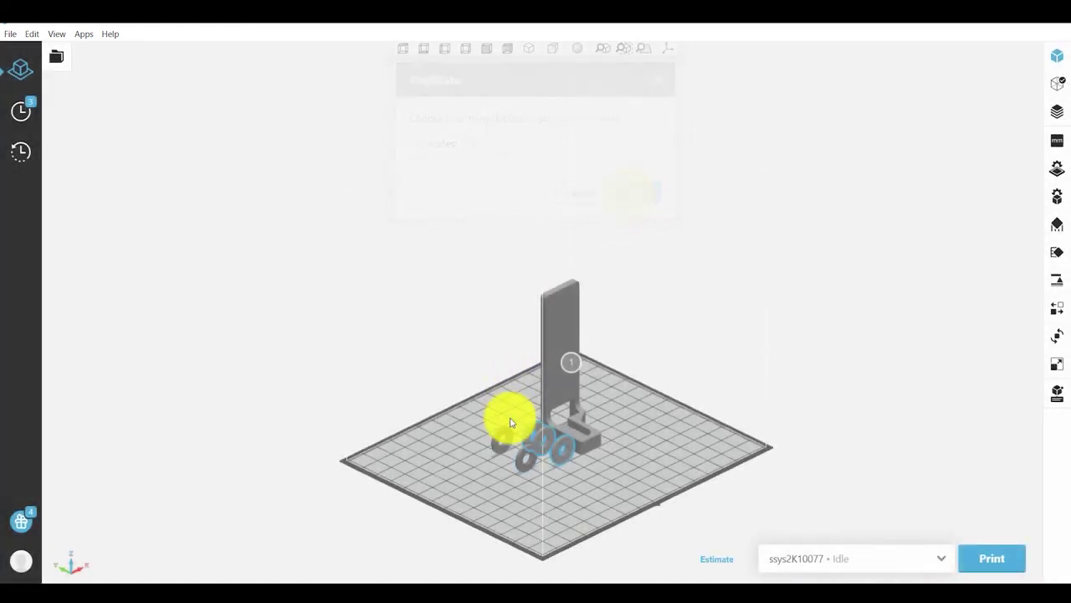
right_click(527, 437)
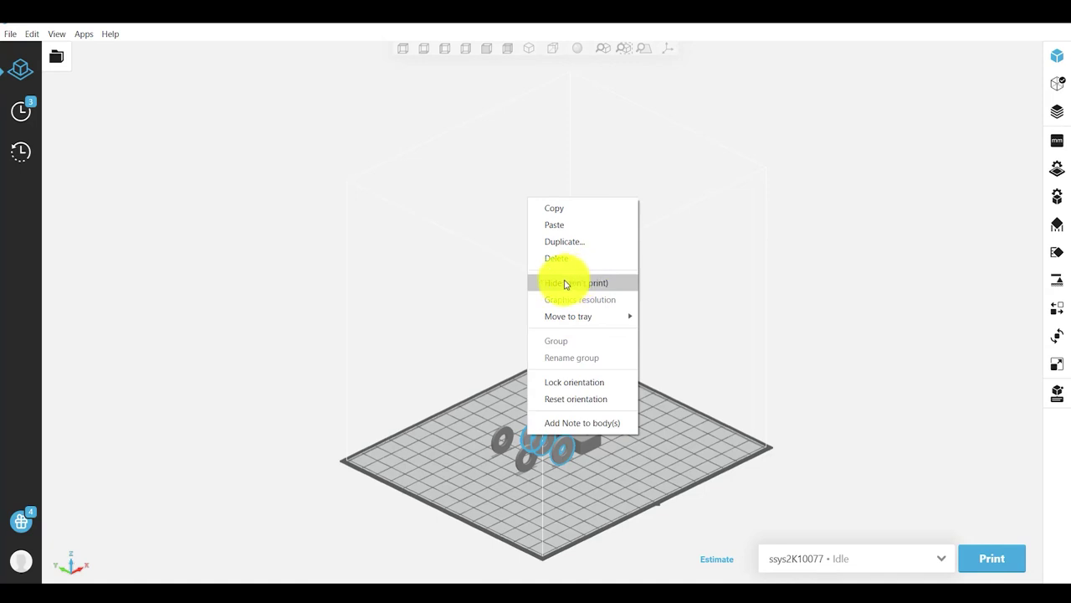
- Hide the two selected washer copies so they don't print
left_click(574, 282)
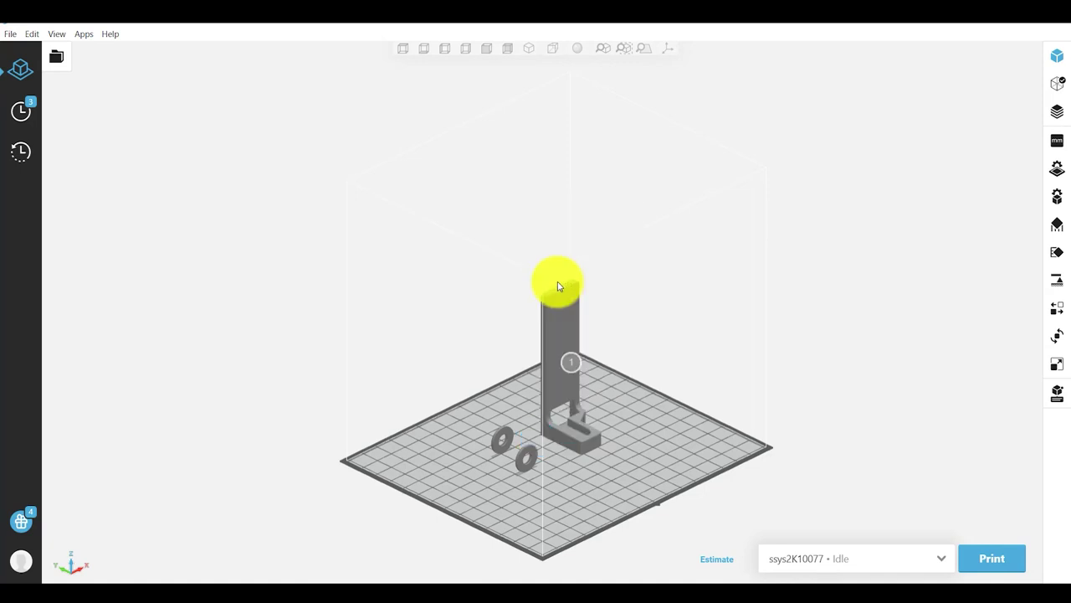
right_click(620, 347)
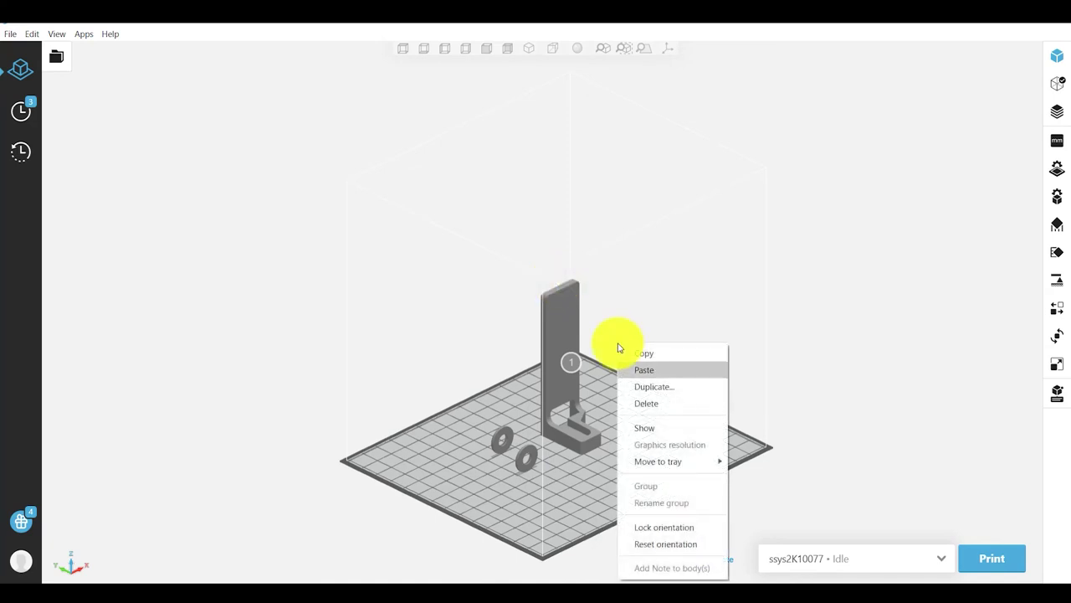
mouse_move(630, 463)
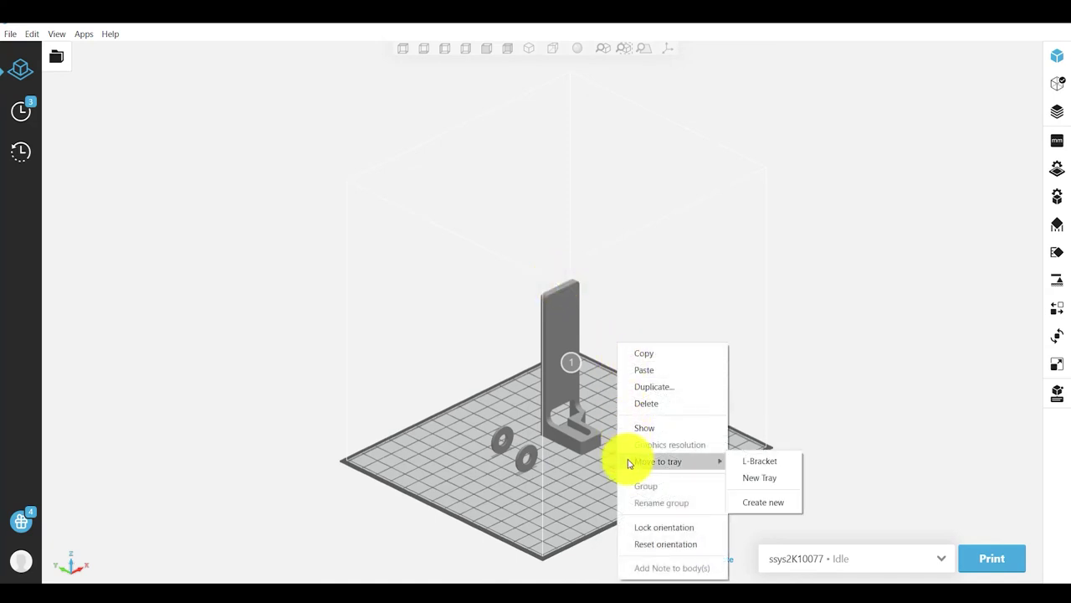
left_click(534, 470)
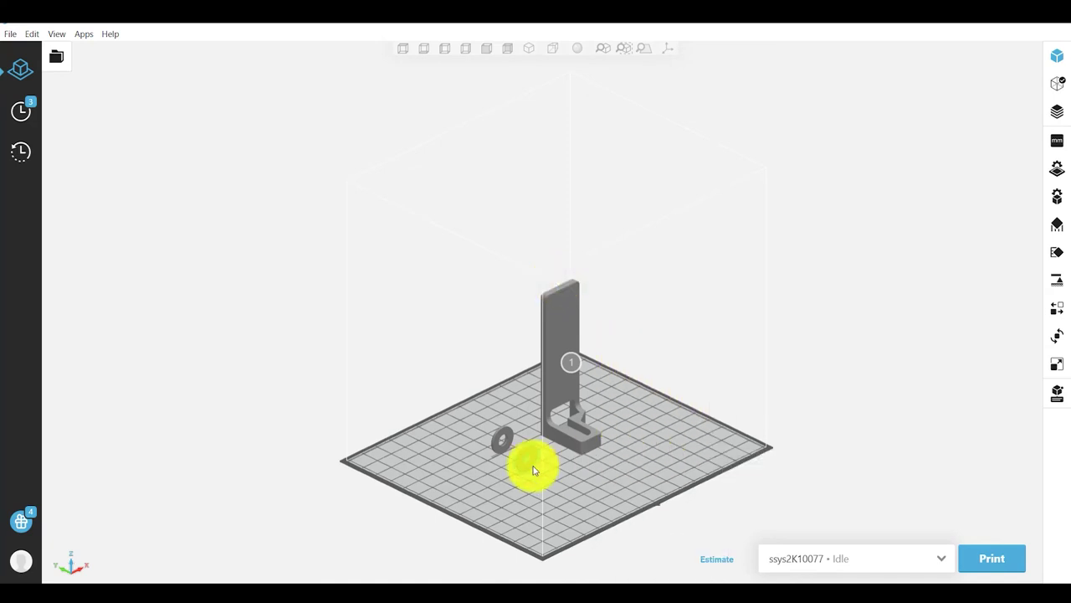
- Send the remaining selected washer to a new tray
right_click(533, 469)
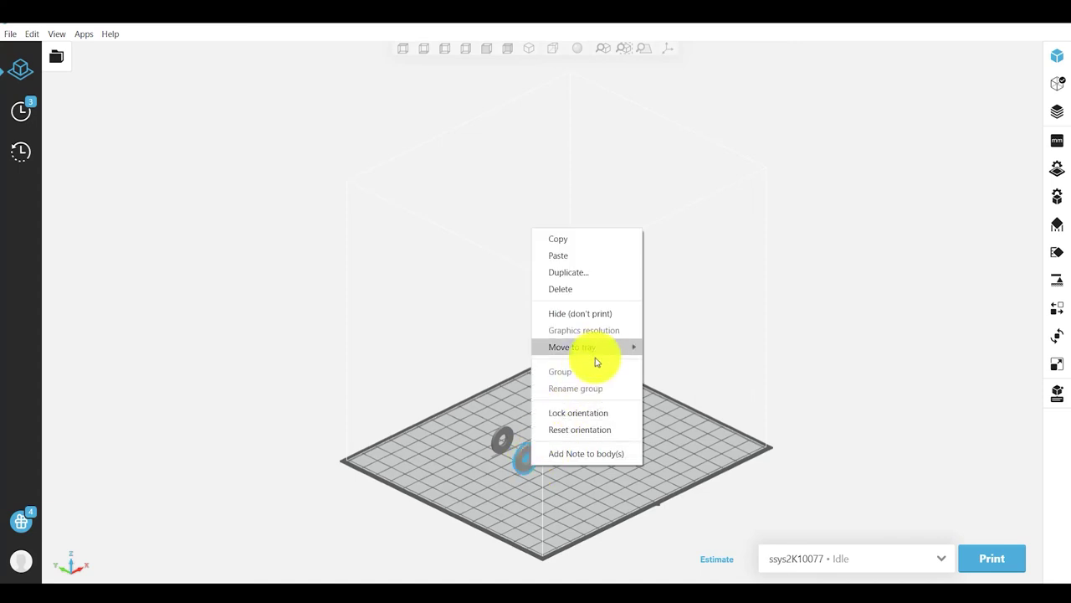
mouse_move(606, 349)
left_click(659, 365)
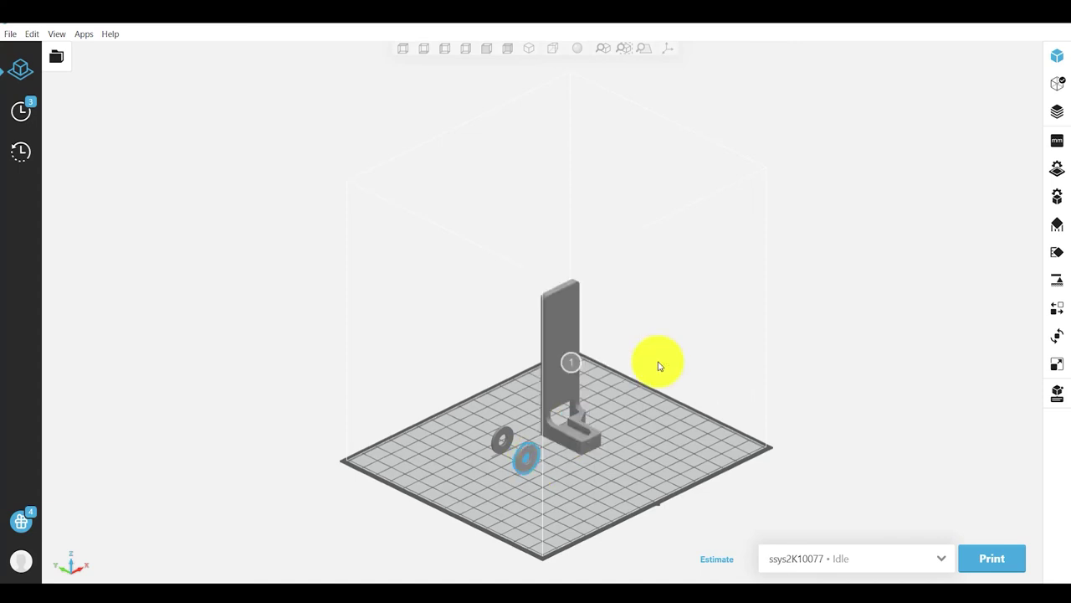
- Unlock the L-bracket's orientation and add a note to its body
right_click(563, 385)
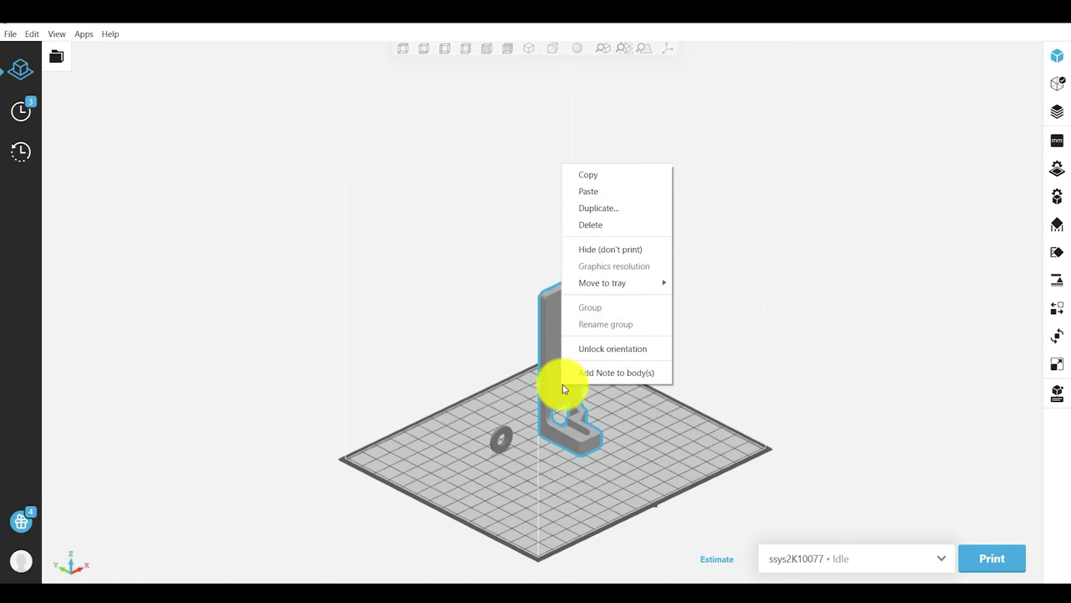
left_click(611, 349)
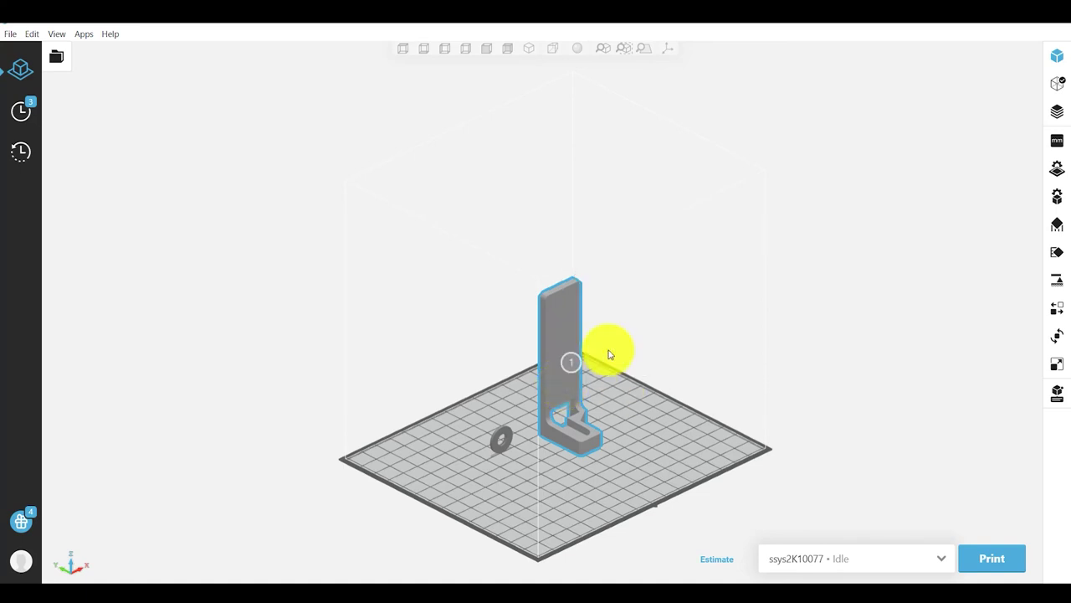
right_click(565, 335)
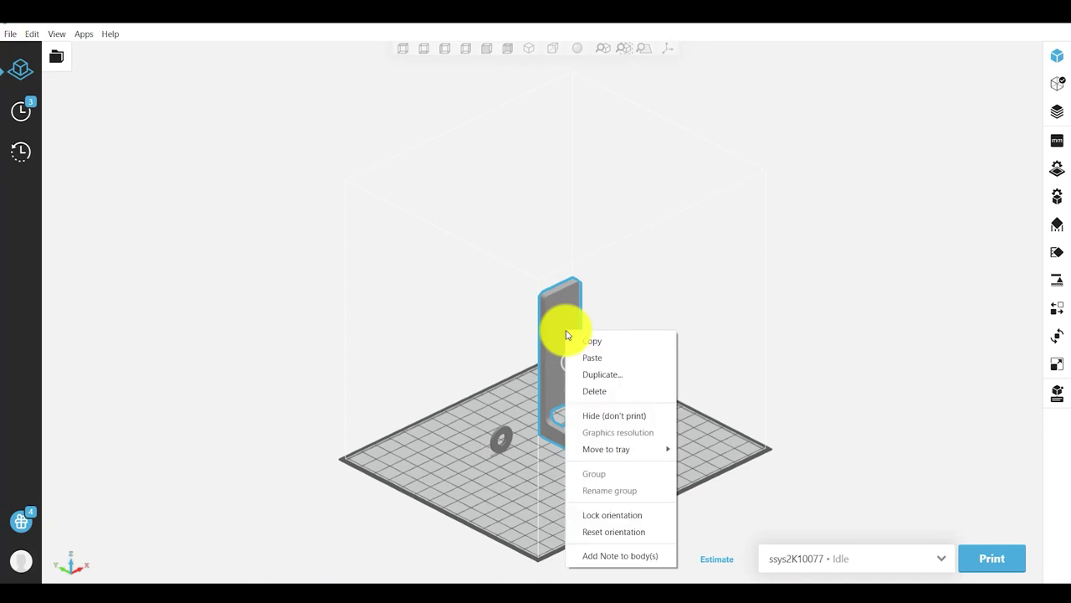
left_click(629, 558)
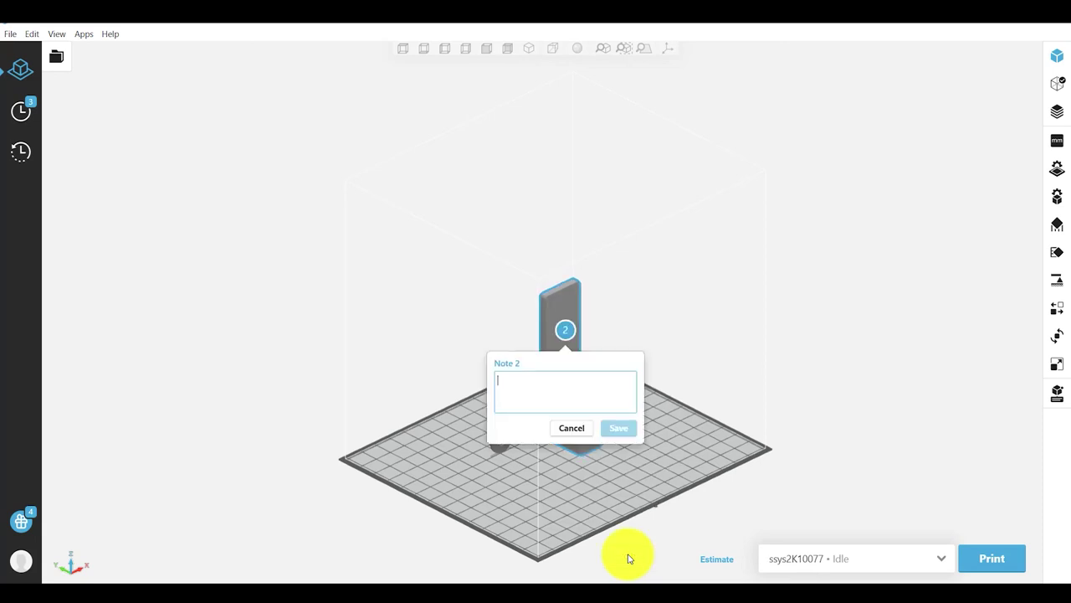
- Cancel the empty note, then orbit and zoom to inspect the bracket and washer
left_click(570, 427)
scroll(565, 426, "up", 5)
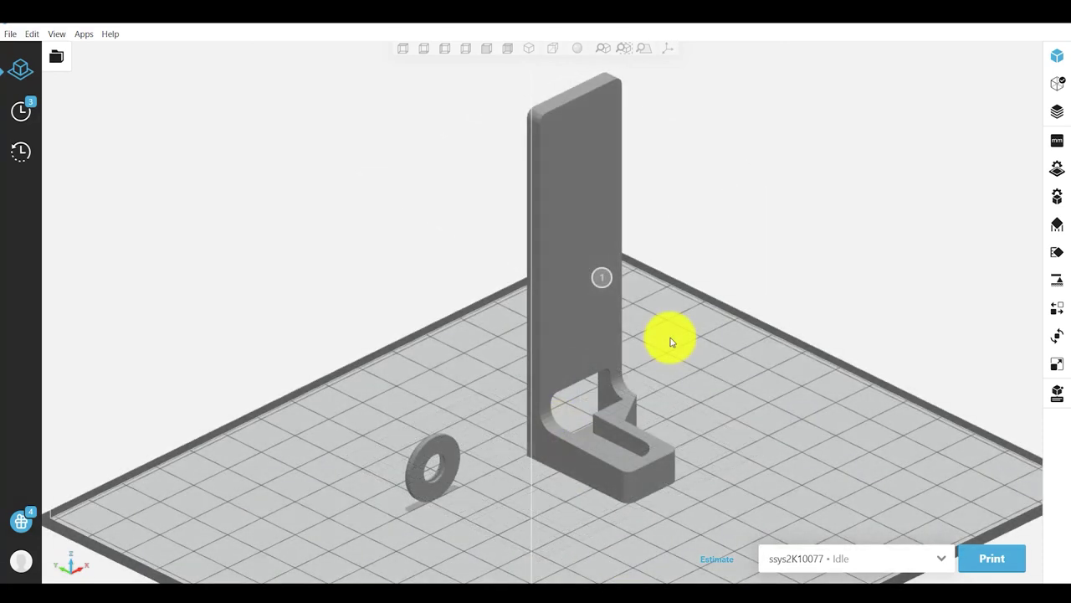
right_click_drag(671, 342, 435, 293)
scroll(615, 251, "down", 6)
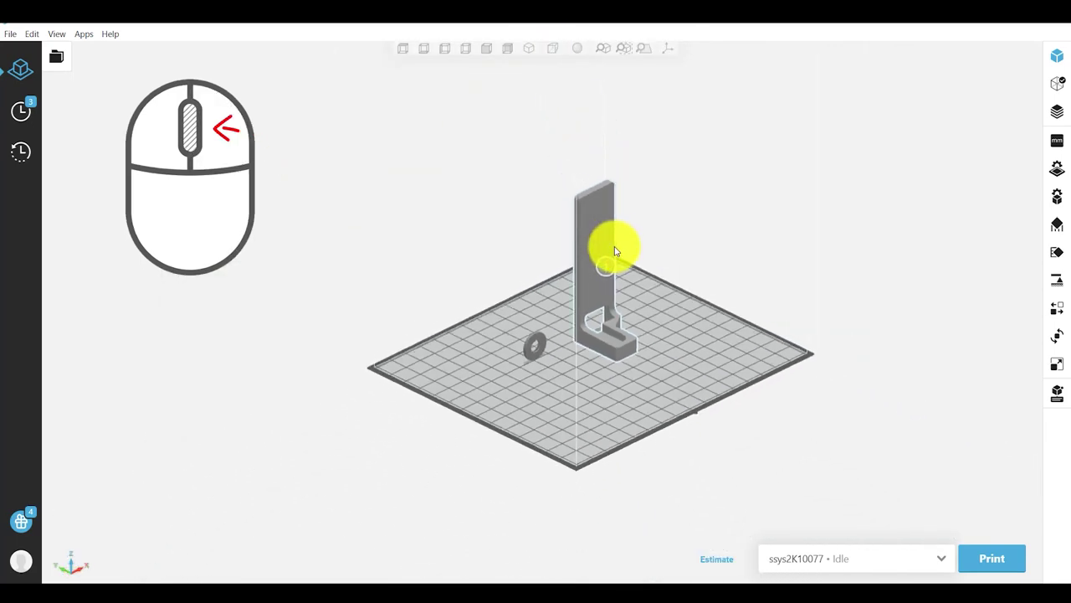
scroll(615, 251, "up", 5)
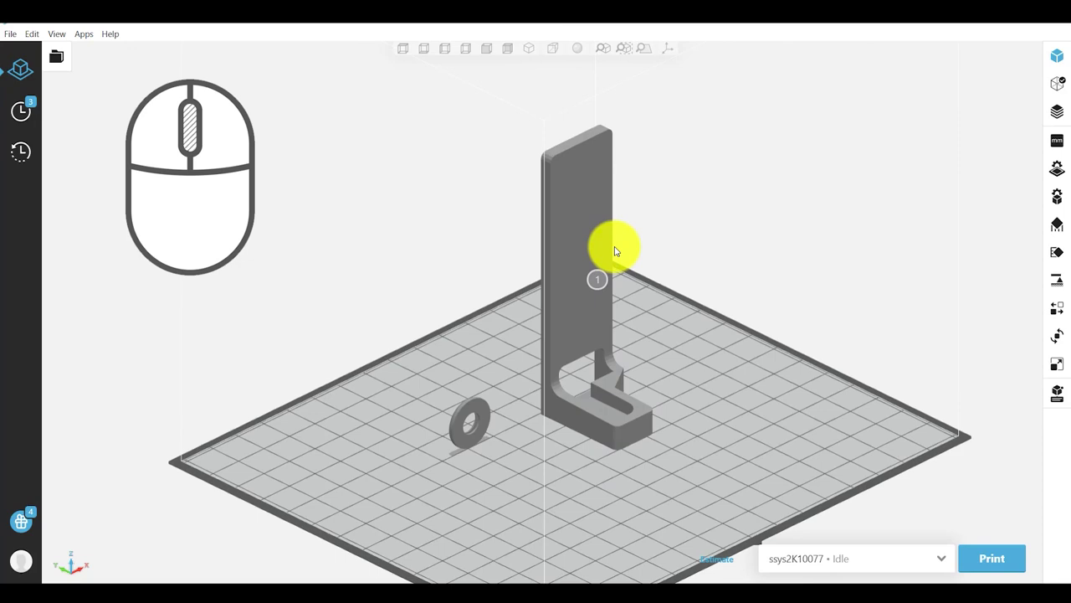
scroll(615, 251, "up", 3)
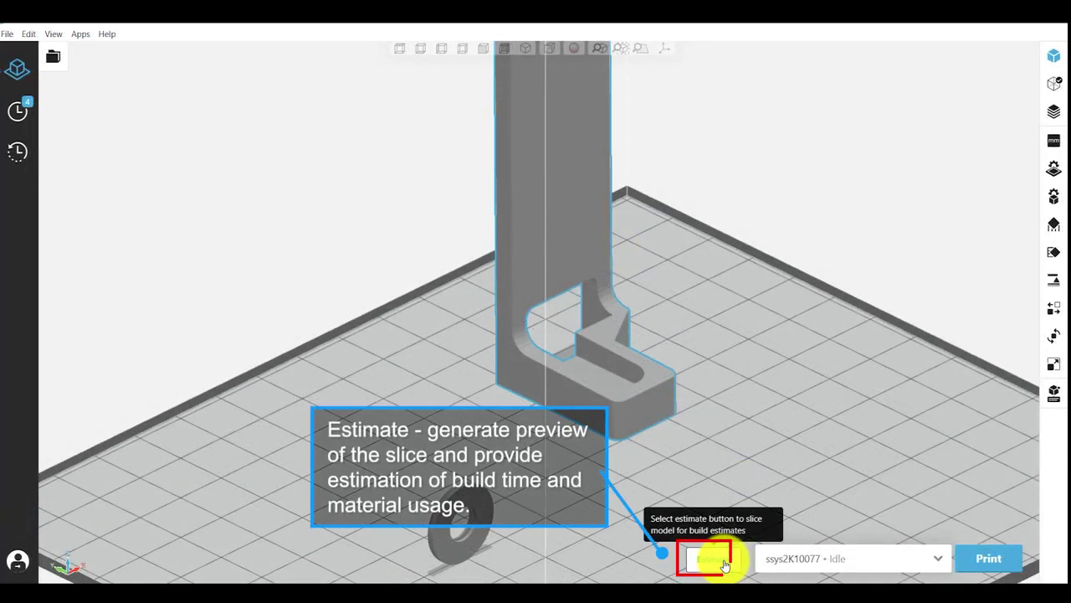
- Run the L-Bracket tray's build-time and material estimate
left_click(709, 559)
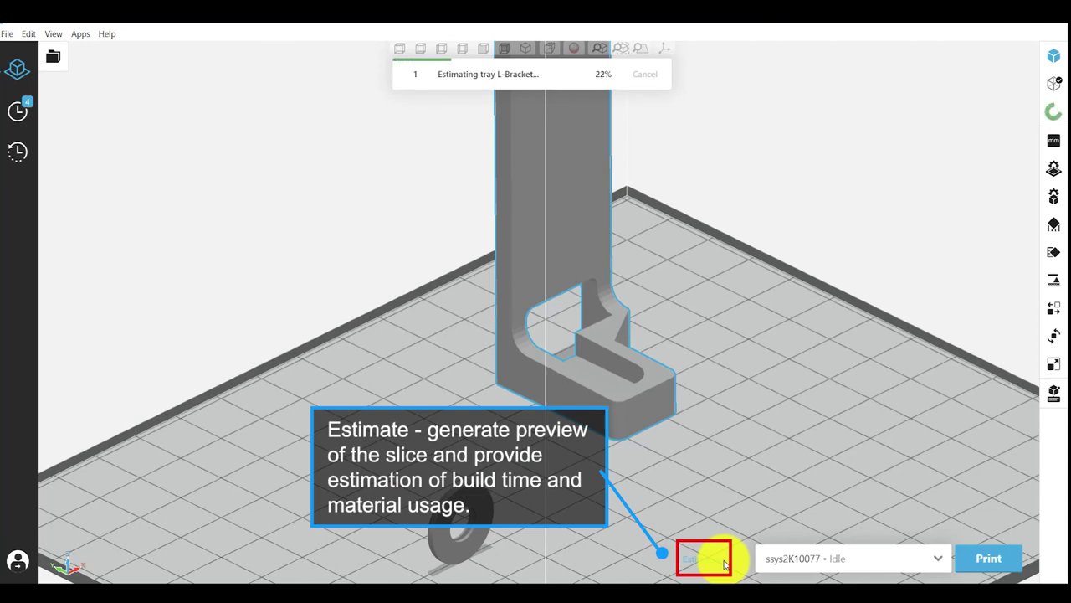